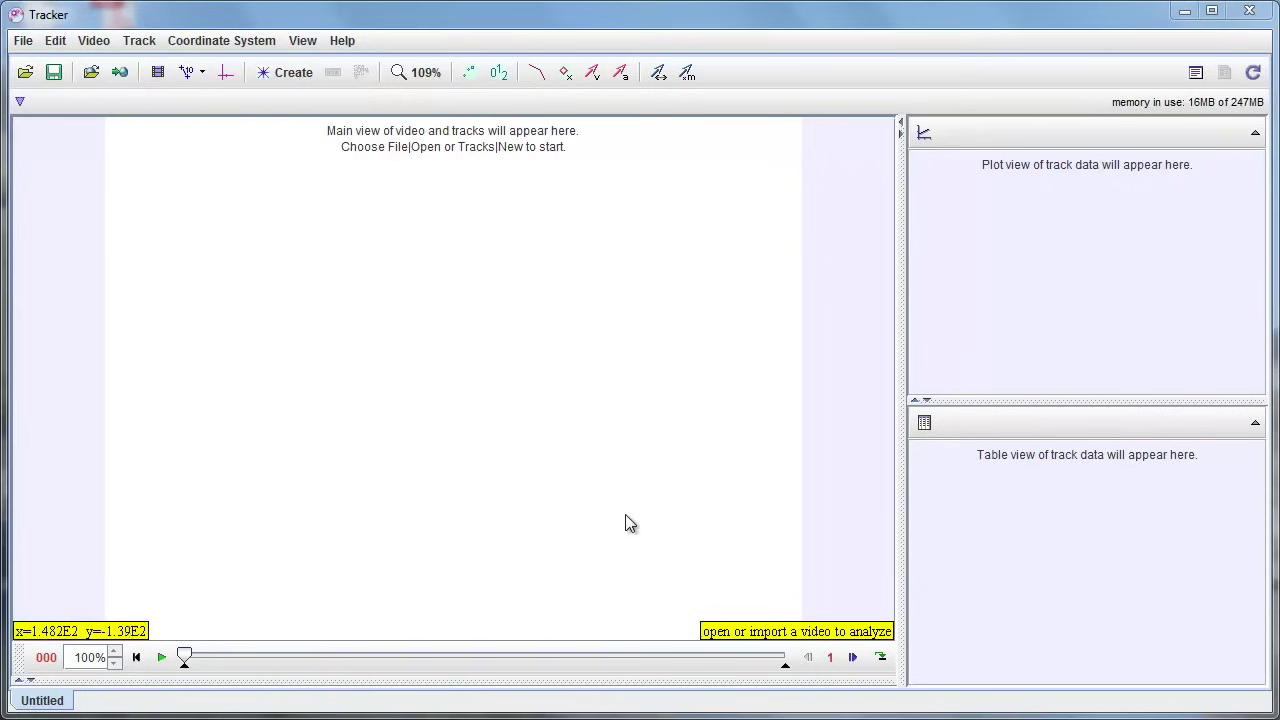
# - Try the player controls on the empty timeline: play, go to start, step forward and back
pyautogui.click(161, 657)
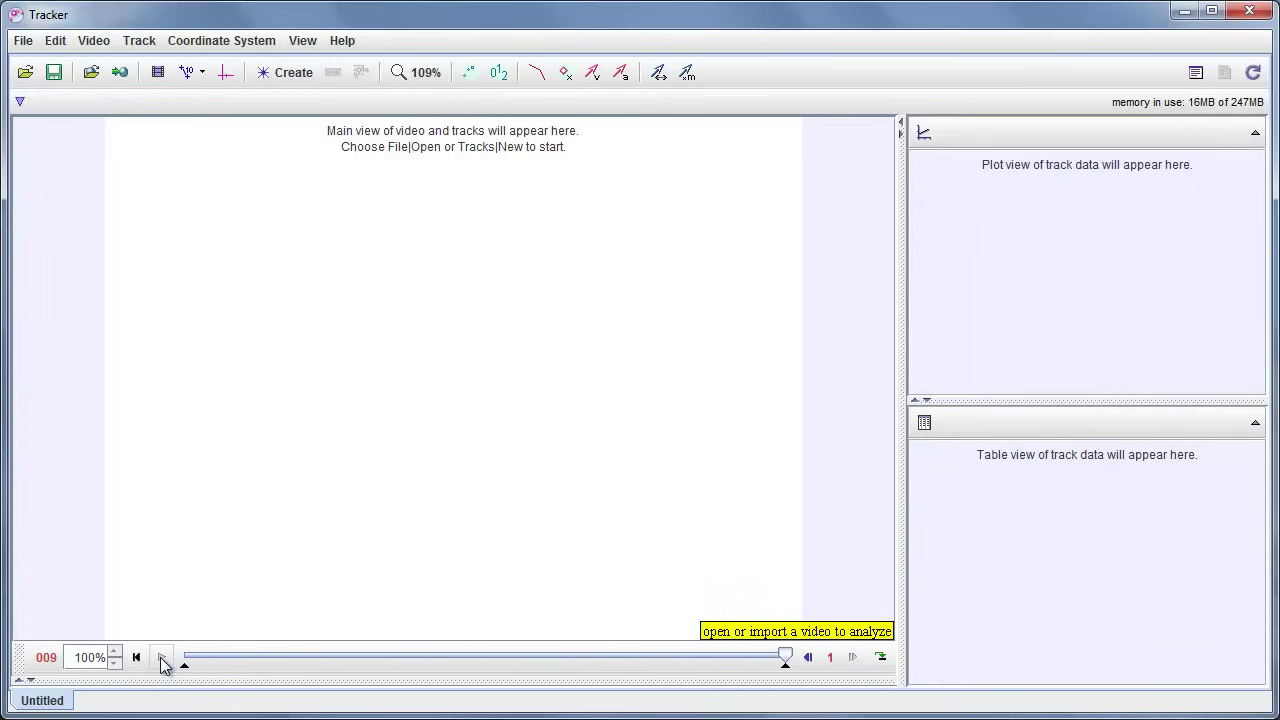
pyautogui.click(137, 660)
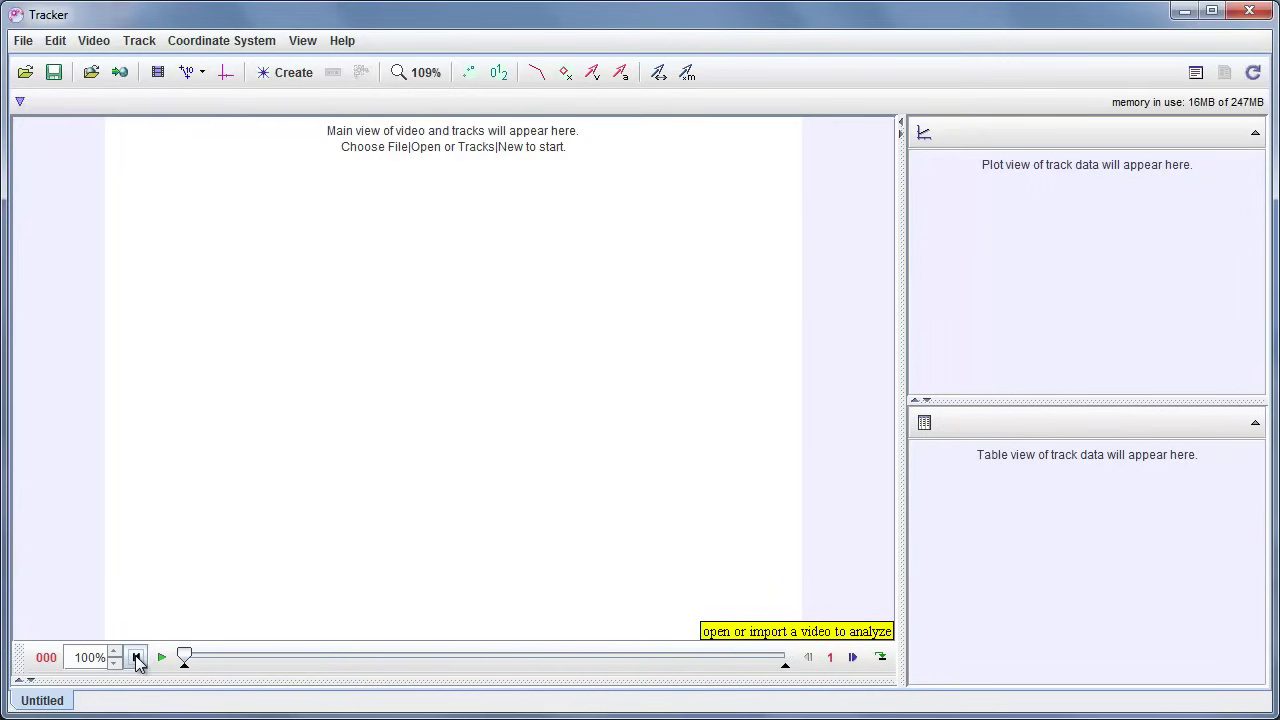
pyautogui.click(850, 660)
pyautogui.click(809, 658)
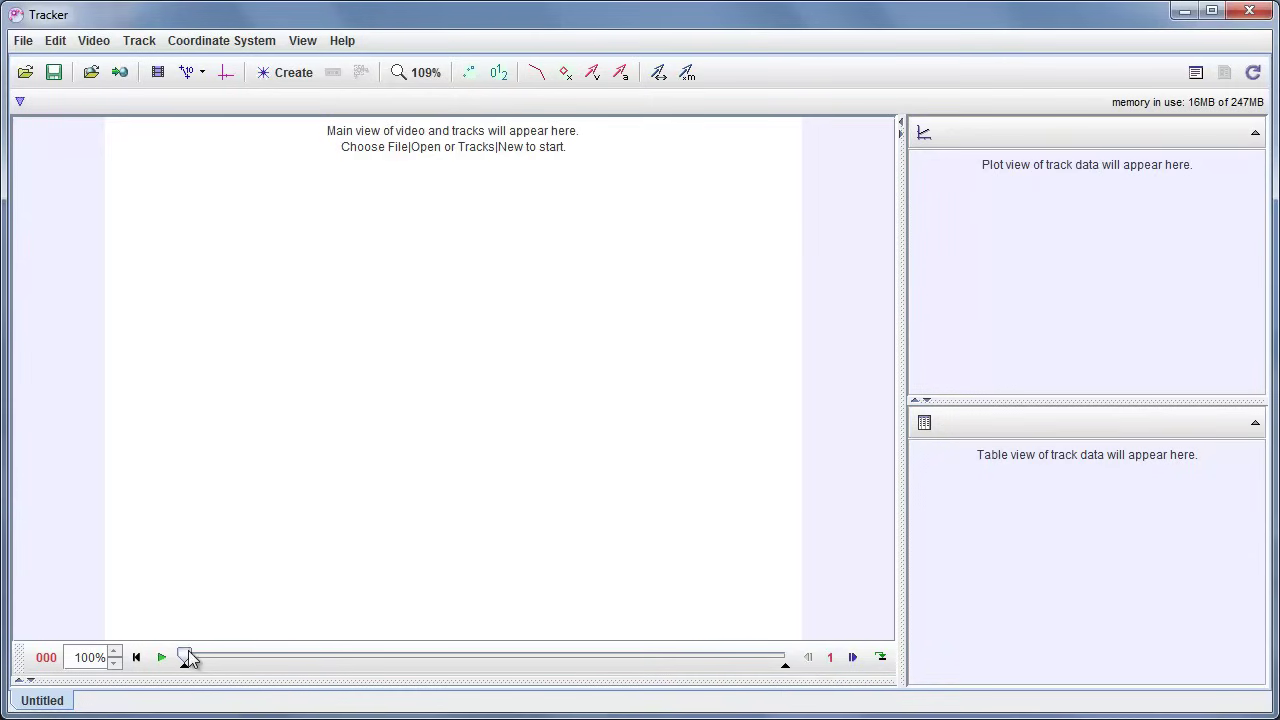
pyautogui.moveTo(189, 657)
pyautogui.mouseDown()
pyautogui.moveTo(320, 673)
pyautogui.moveTo(546, 666)
pyautogui.moveTo(731, 680)
pyautogui.moveTo(171, 674)
pyautogui.mouseUp()
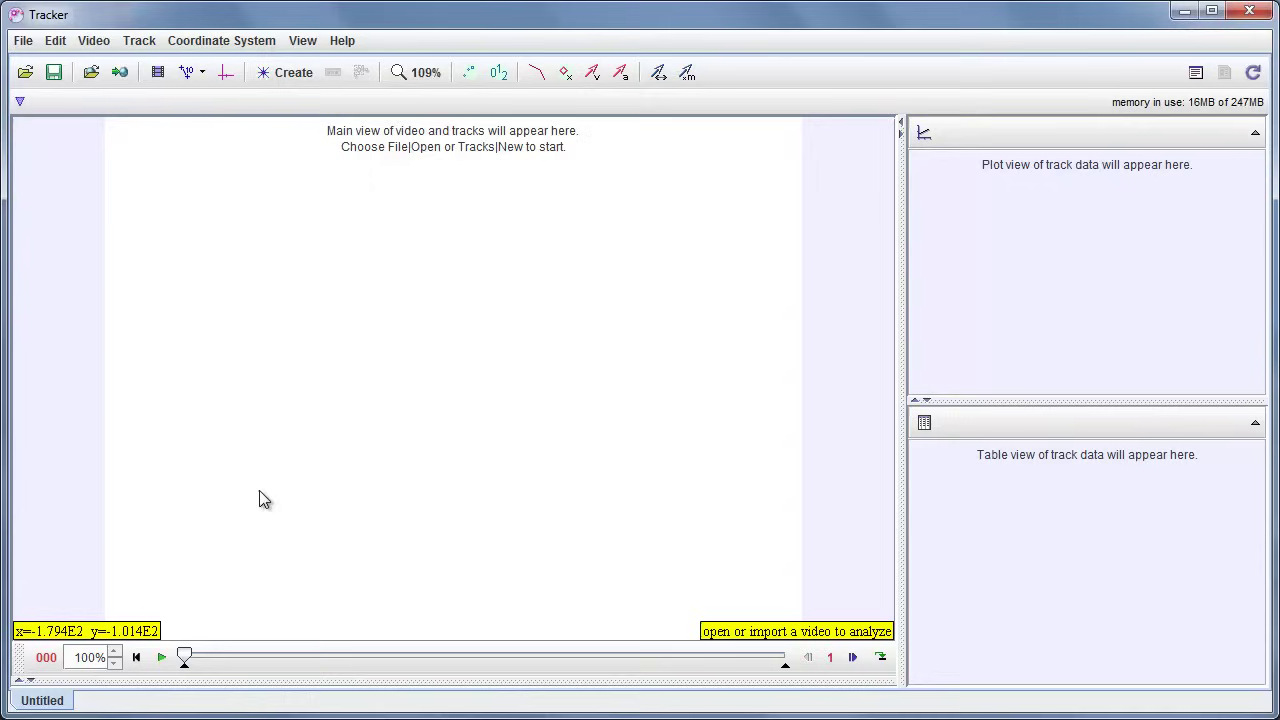
# - Load Galileo'sProjectile.mov from LivePhoto videos, play it through, and return to frame 000
pyautogui.click(25, 74)
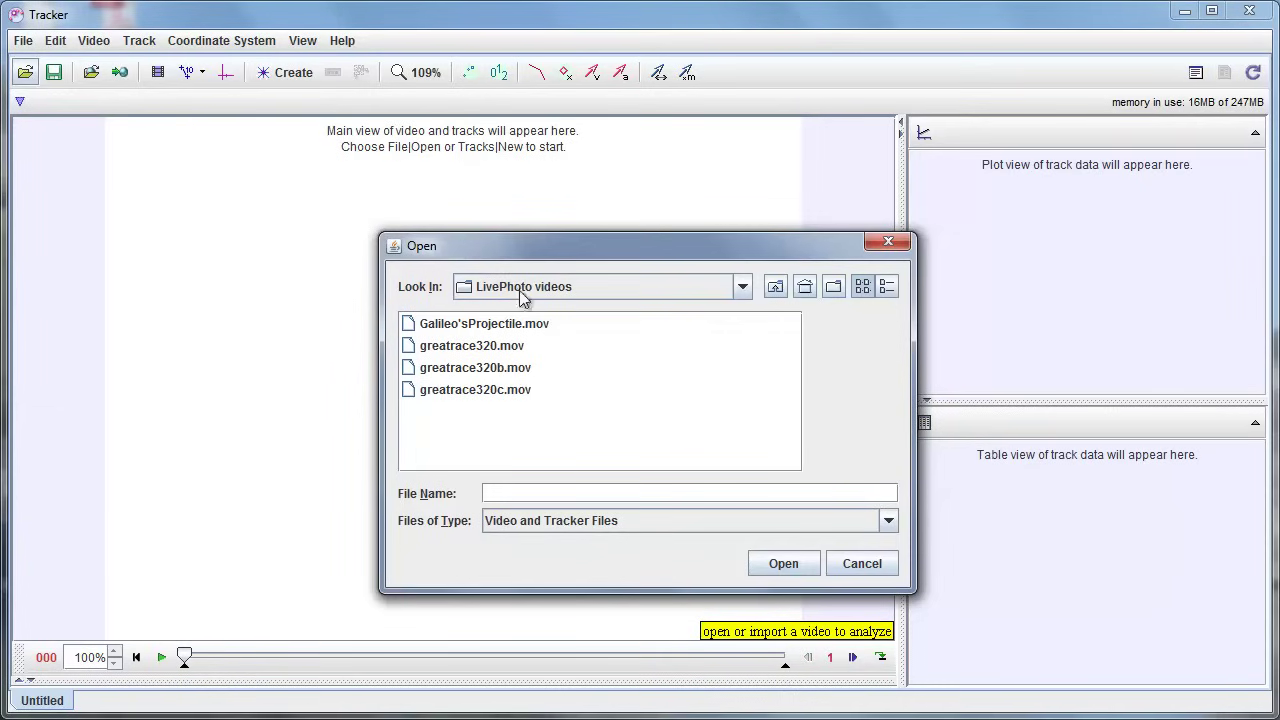
pyautogui.click(415, 332)
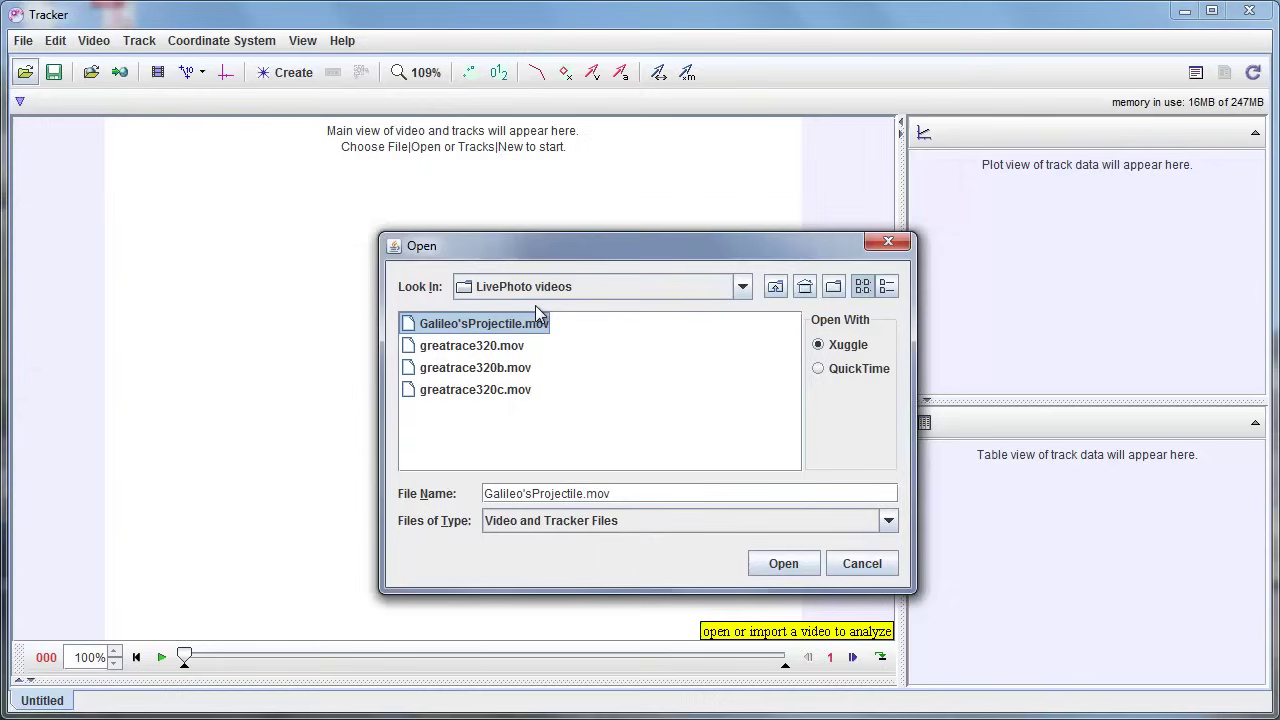
pyautogui.click(785, 562)
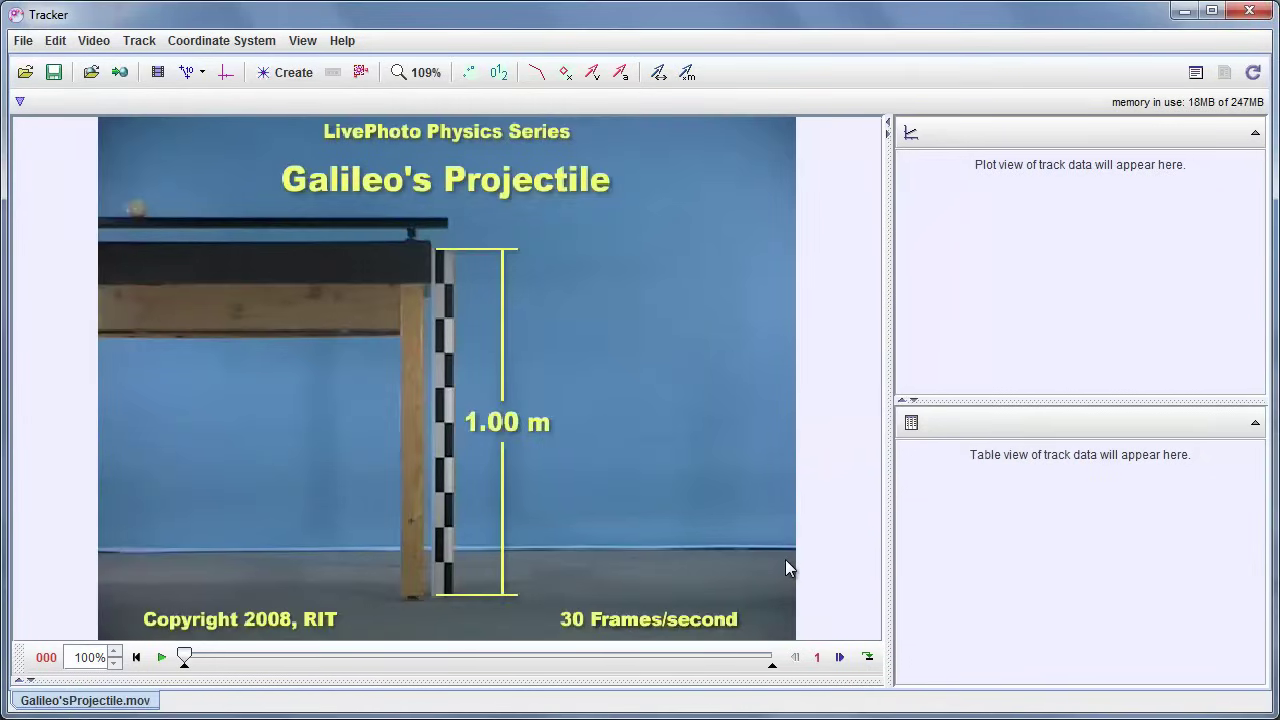
pyautogui.click(162, 658)
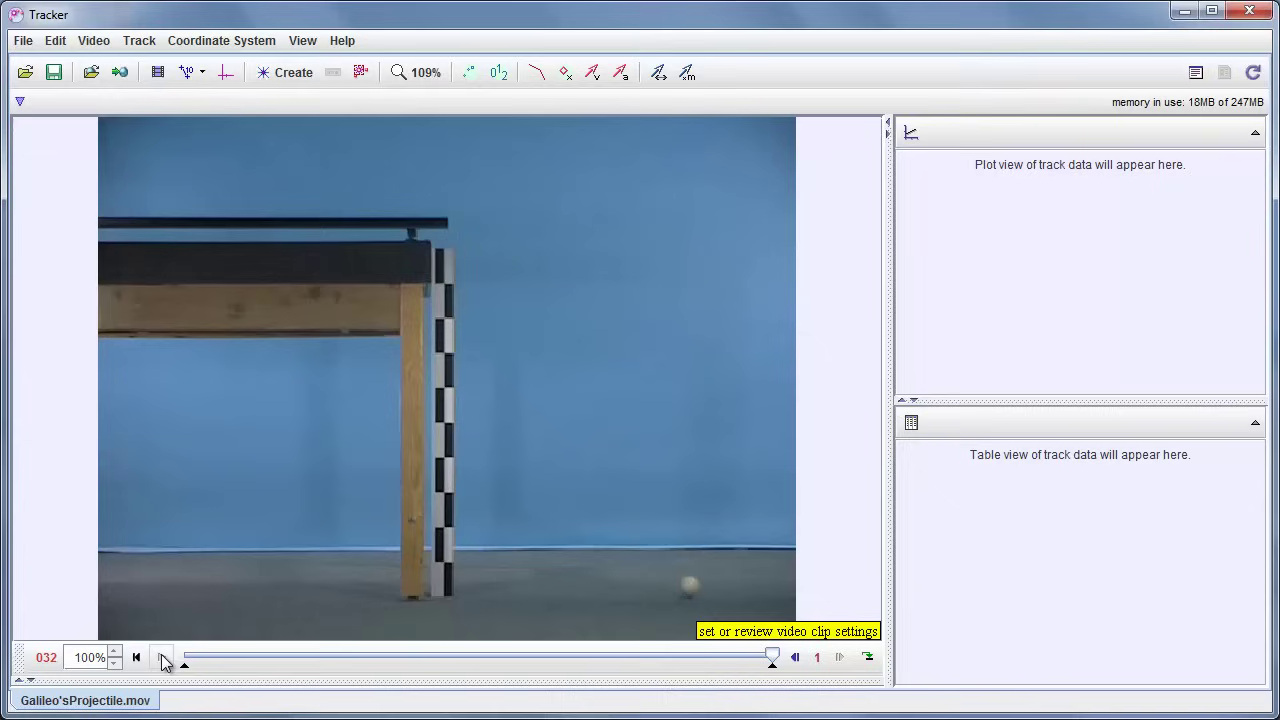
pyautogui.click(138, 657)
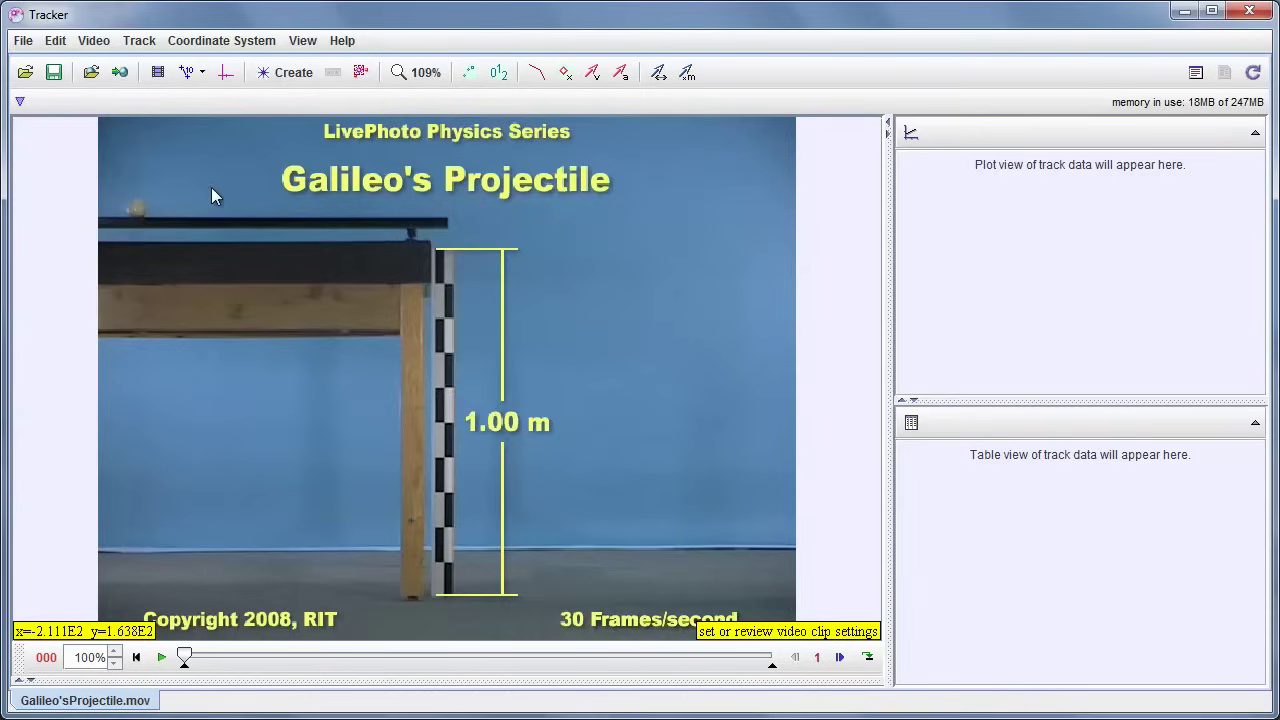
pyautogui.click(166, 74)
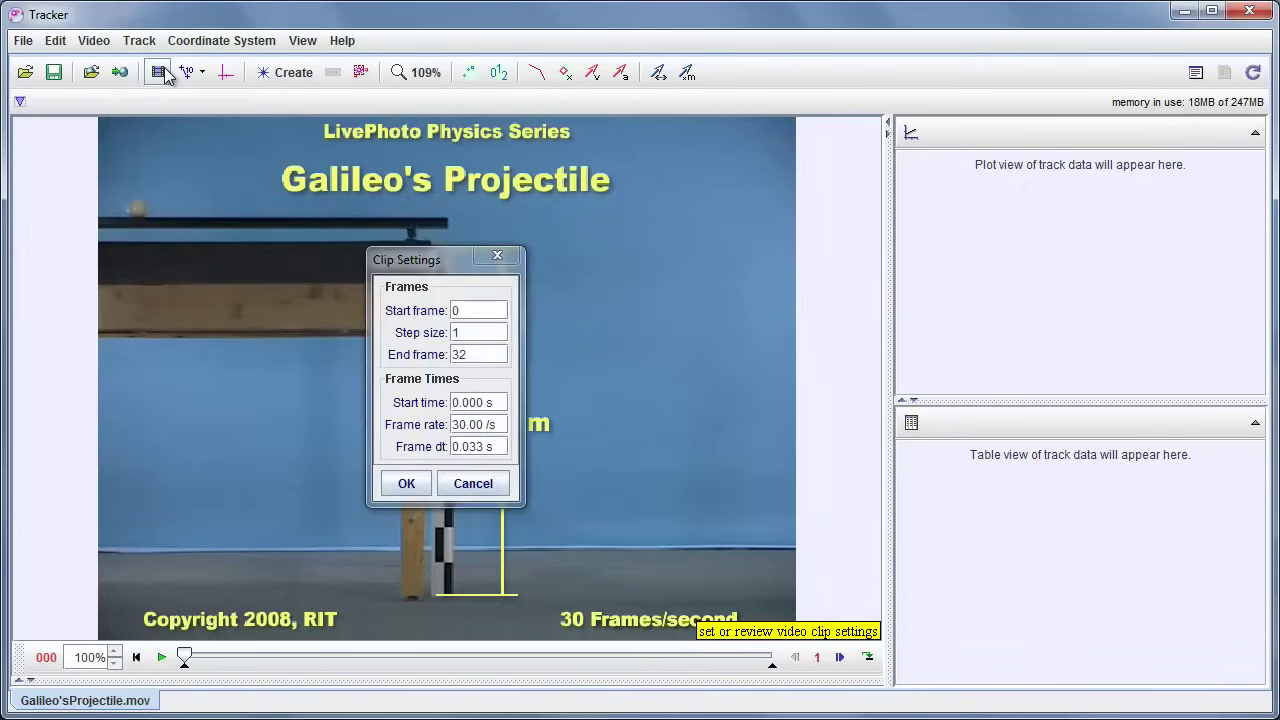
pyautogui.moveTo(440, 262); pyautogui.dragTo(673, 235)
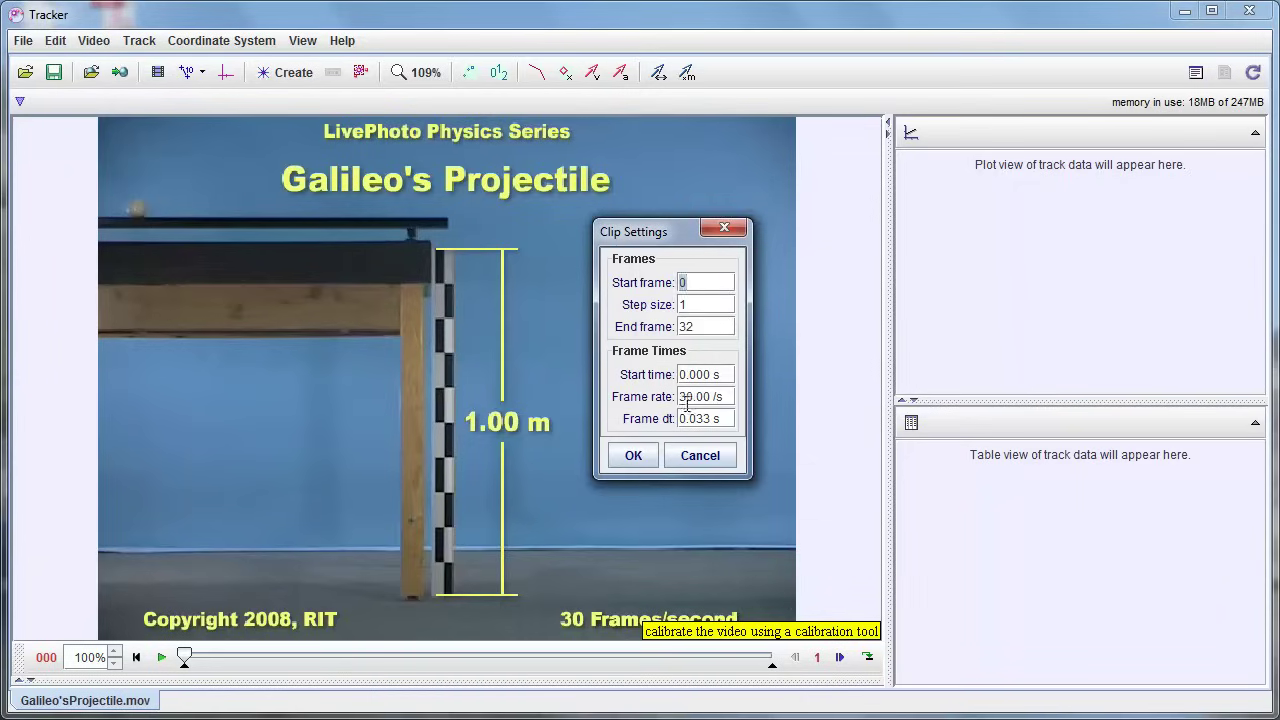
pyautogui.click(700, 462)
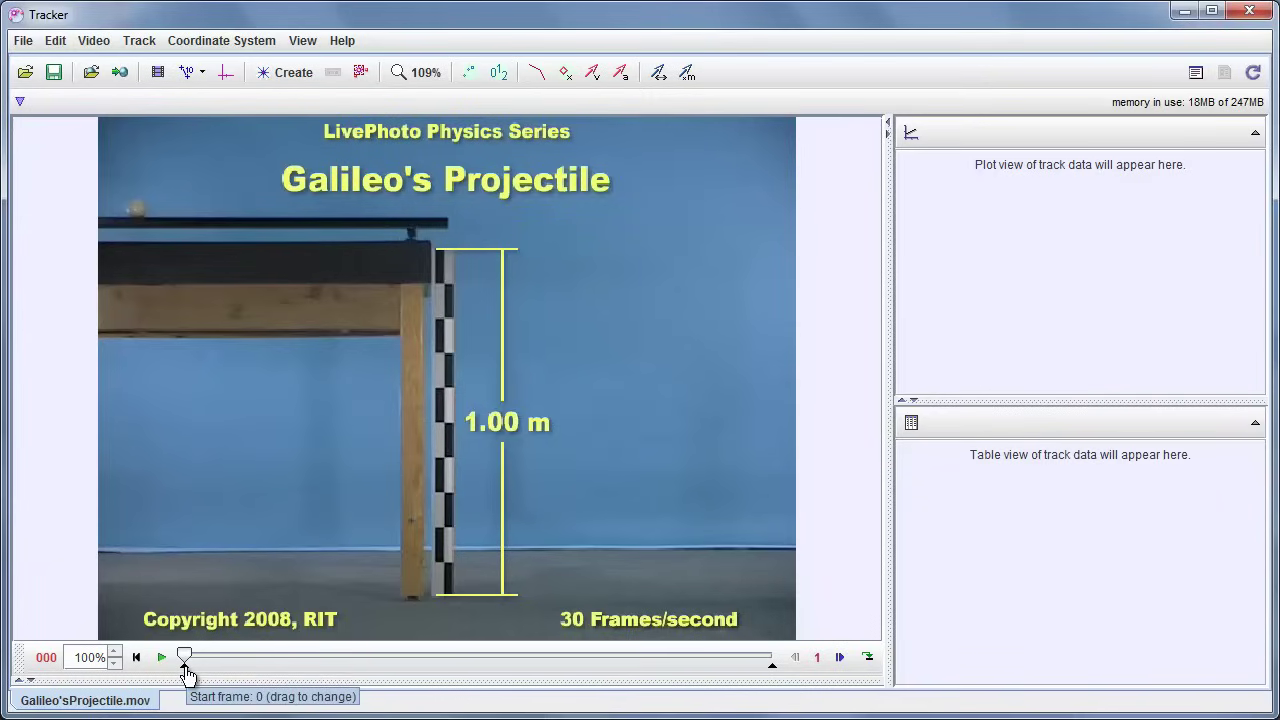
# - Move the clip's start marker to frame 19 and its end marker back to frame 30
pyautogui.click(185, 668)
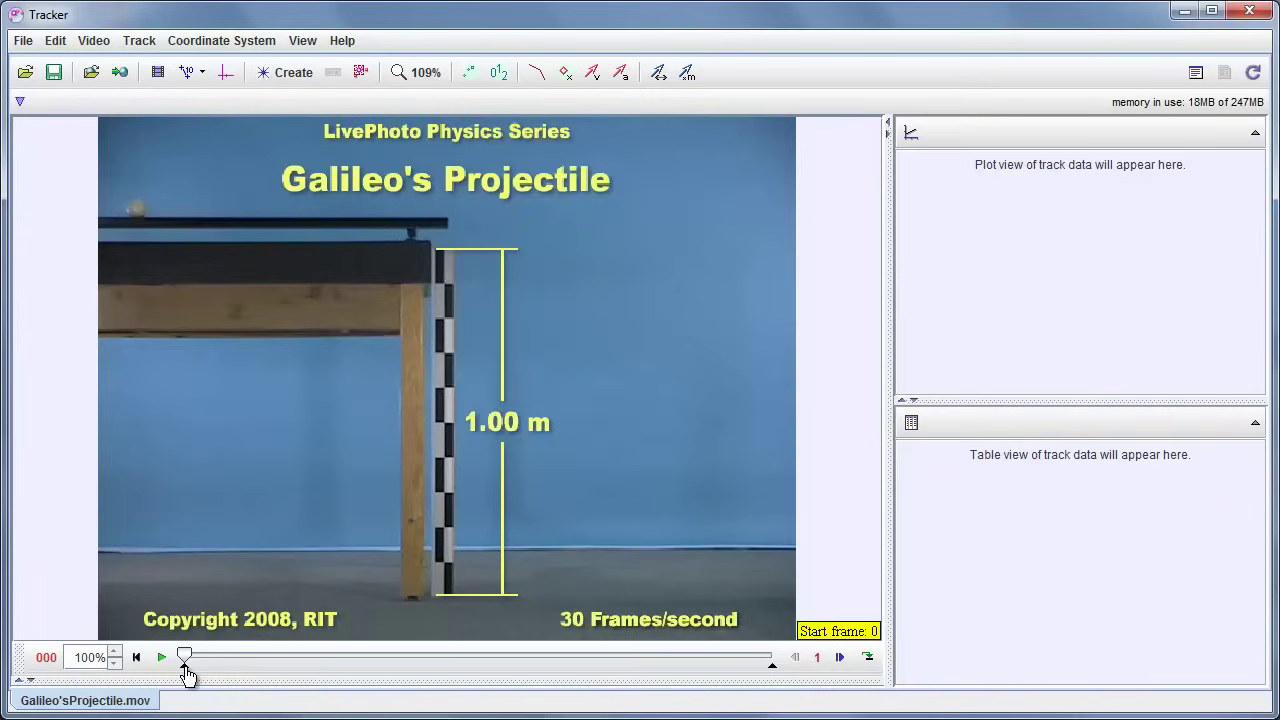
pyautogui.moveTo(185, 668); pyautogui.dragTo(536, 683)
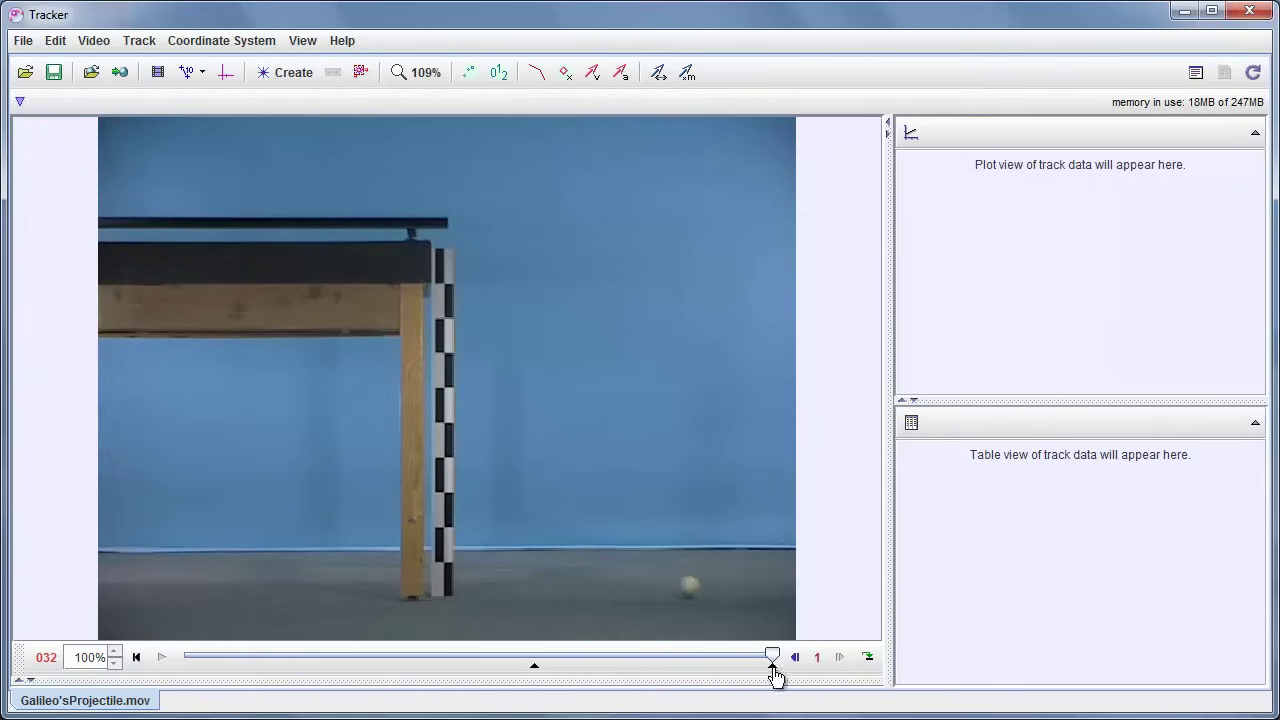
pyautogui.moveTo(766, 676); pyautogui.dragTo(739, 669)
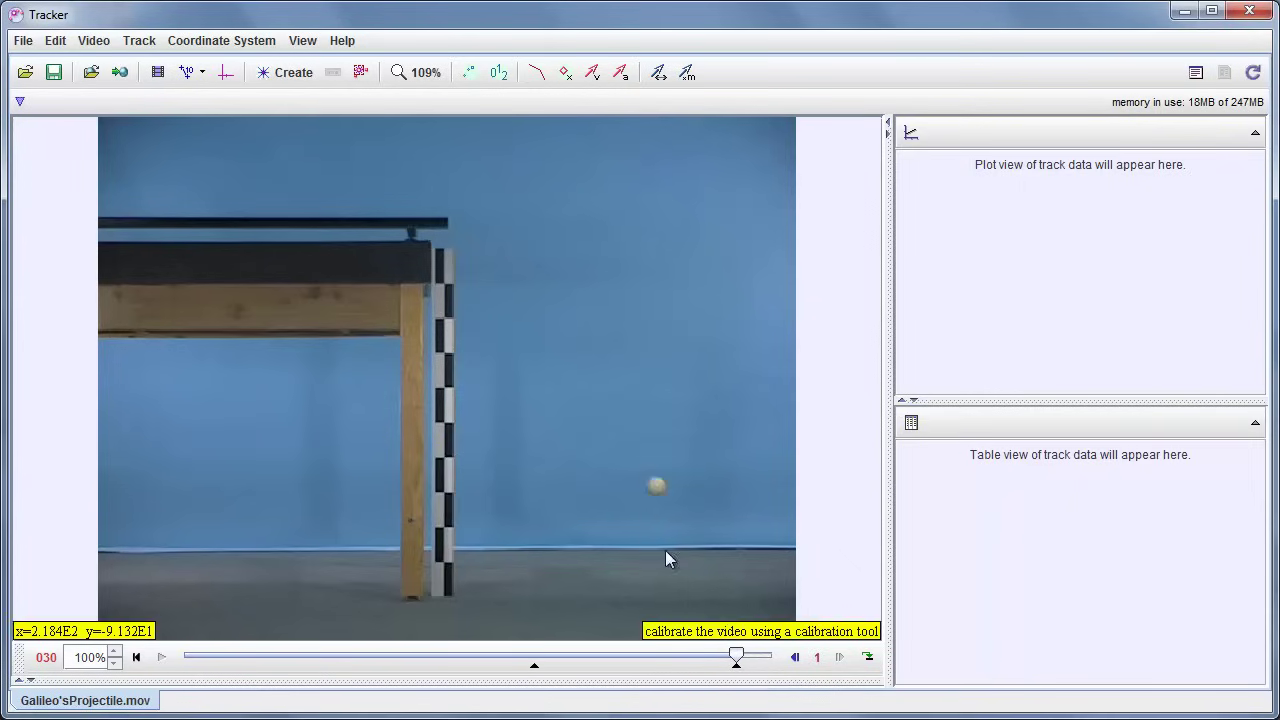
# - Replay the trimmed 19–30 clip from its first frame and step through its frames
pyautogui.click(137, 660)
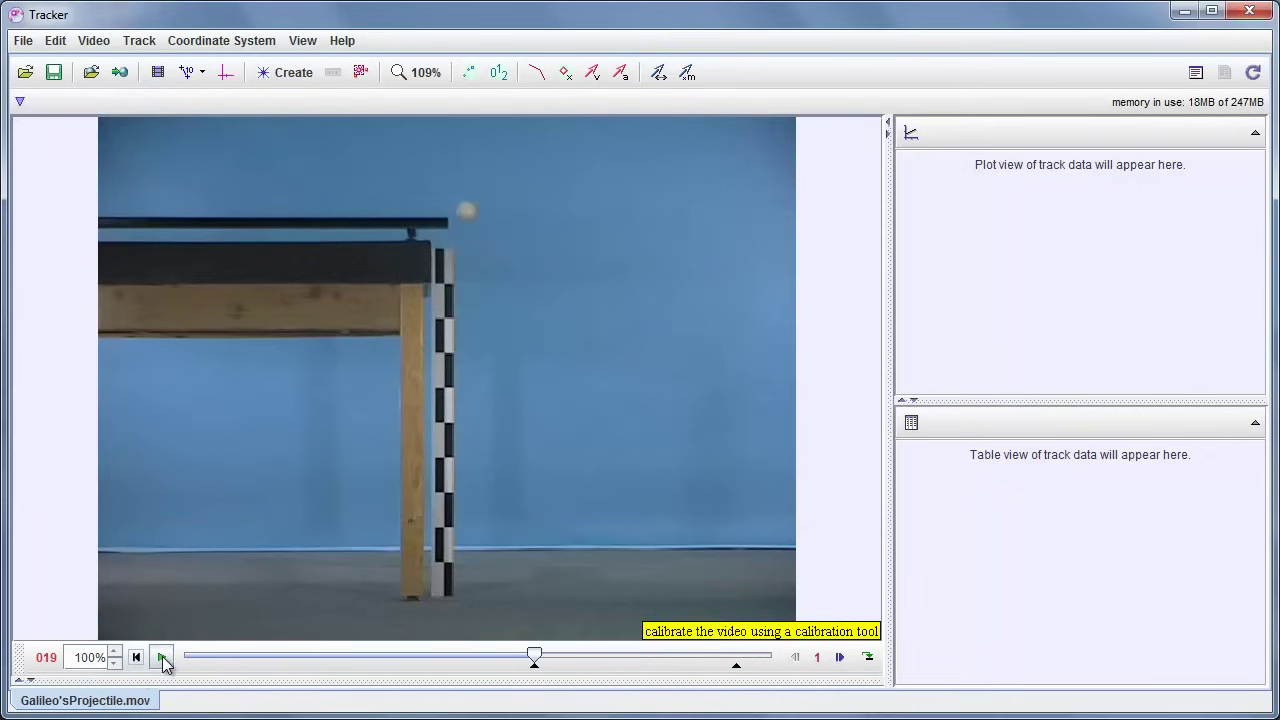
pyautogui.click(163, 660)
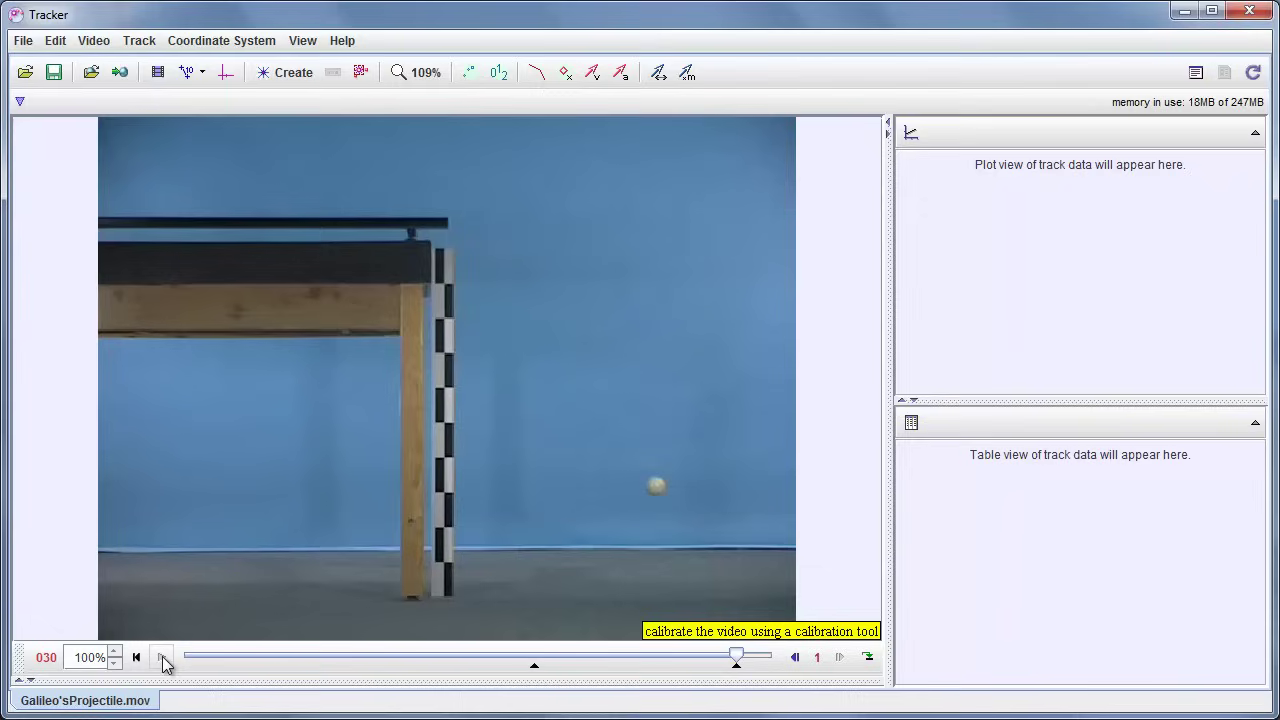
pyautogui.click(137, 660)
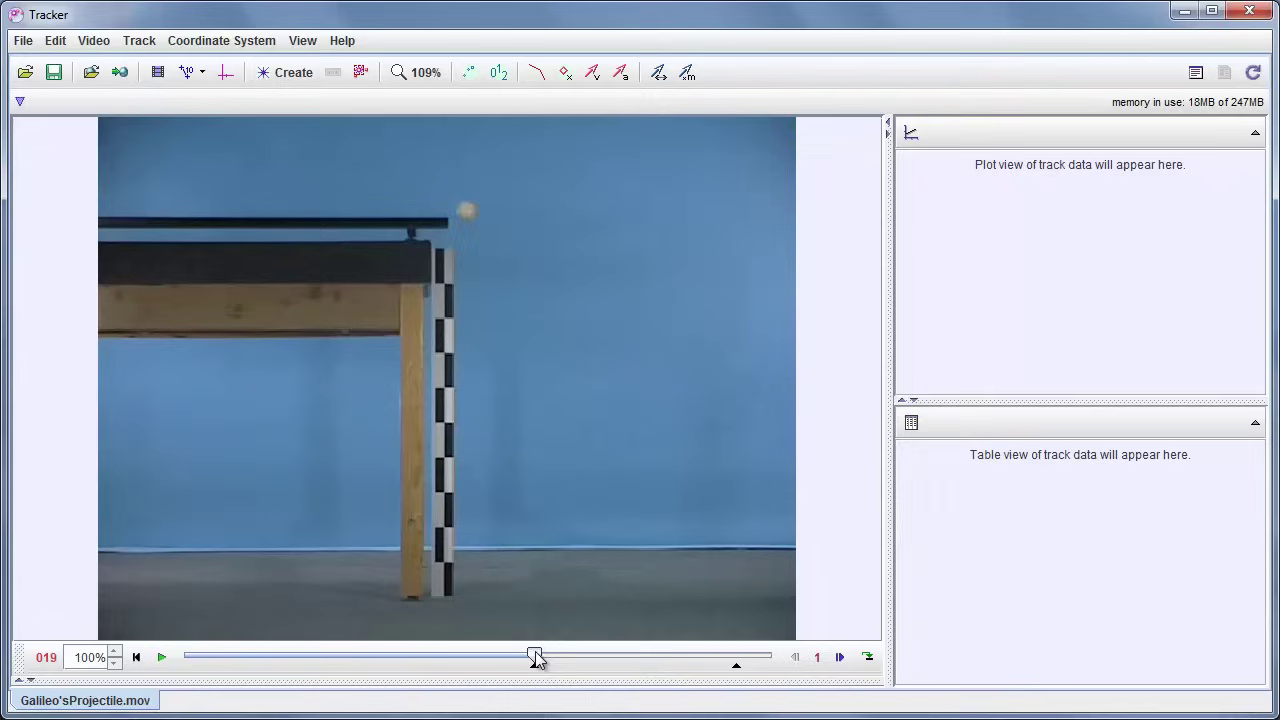
pyautogui.moveTo(535, 656)
pyautogui.mouseDown()
pyautogui.moveTo(740, 677)
pyautogui.moveTo(536, 676)
pyautogui.moveTo(737, 680)
pyautogui.moveTo(688, 697)
pyautogui.moveTo(537, 680)
pyautogui.mouseUp()
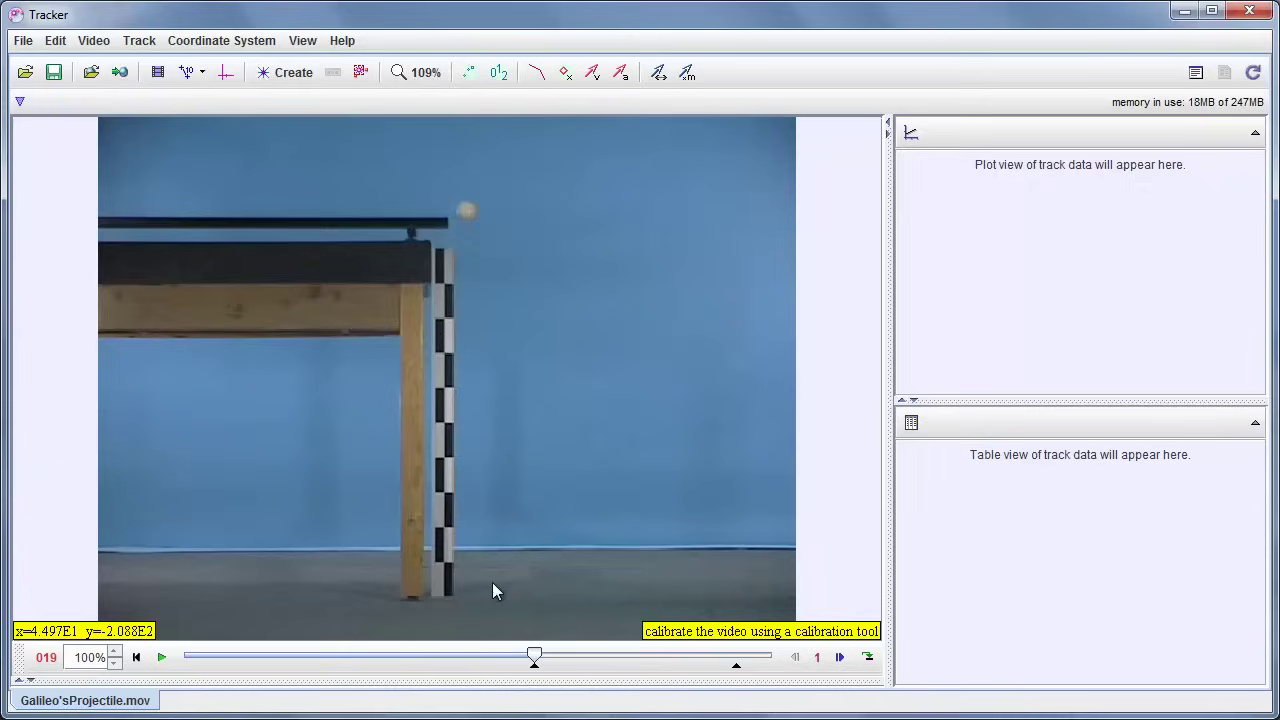
# - Add calibration stick A, length 100.0, and drag it just right of the ruler
pyautogui.click(189, 75)
pyautogui.moveTo(195, 106)
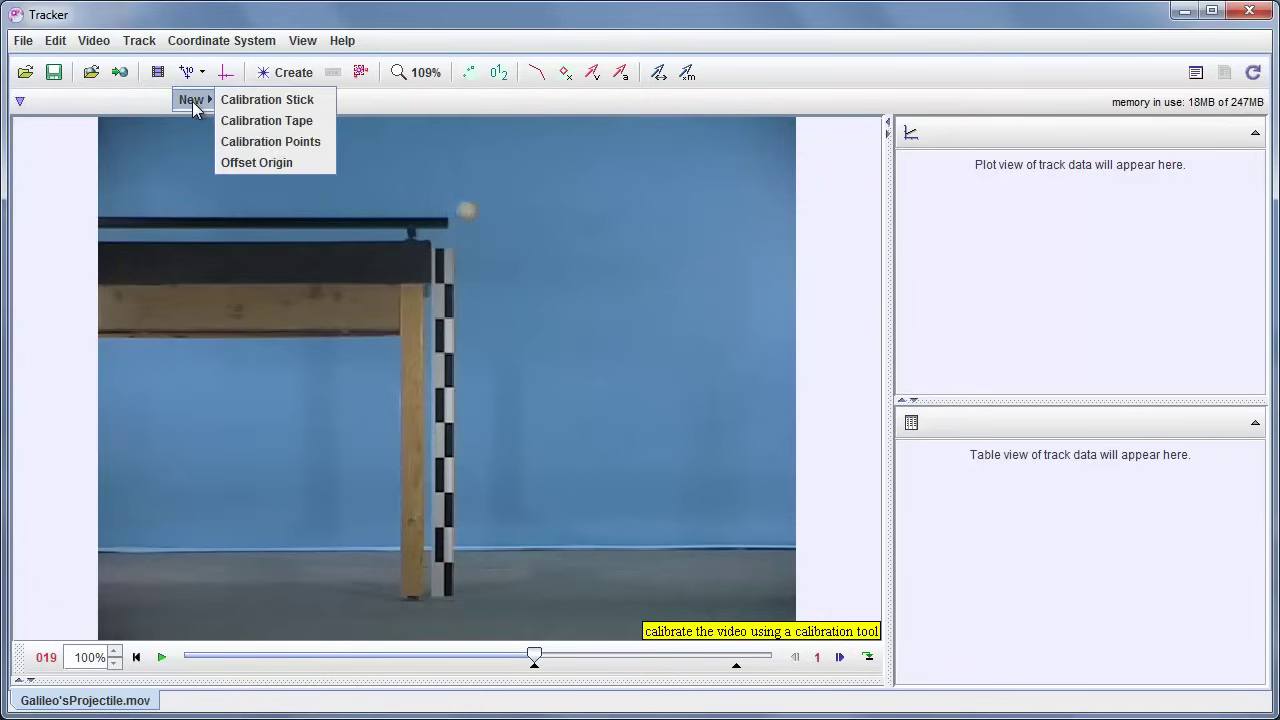
pyautogui.click(279, 107)
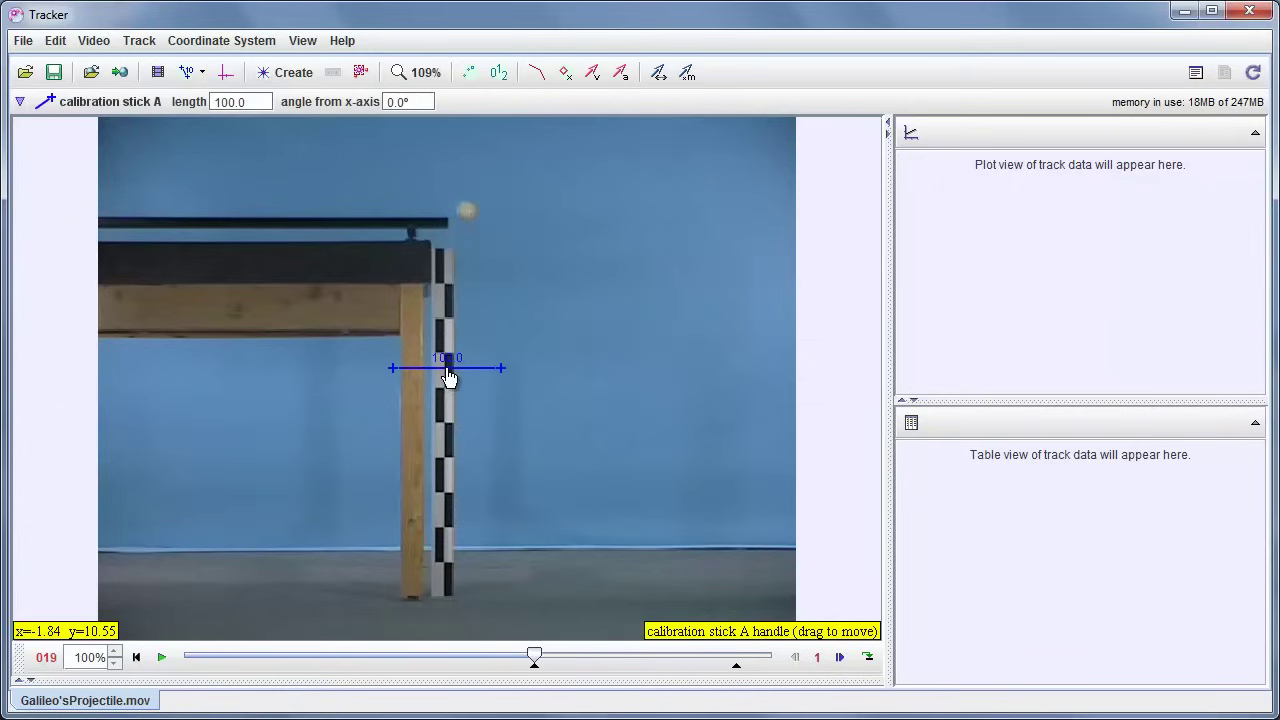
pyautogui.moveTo(449, 371); pyautogui.dragTo(561, 325)
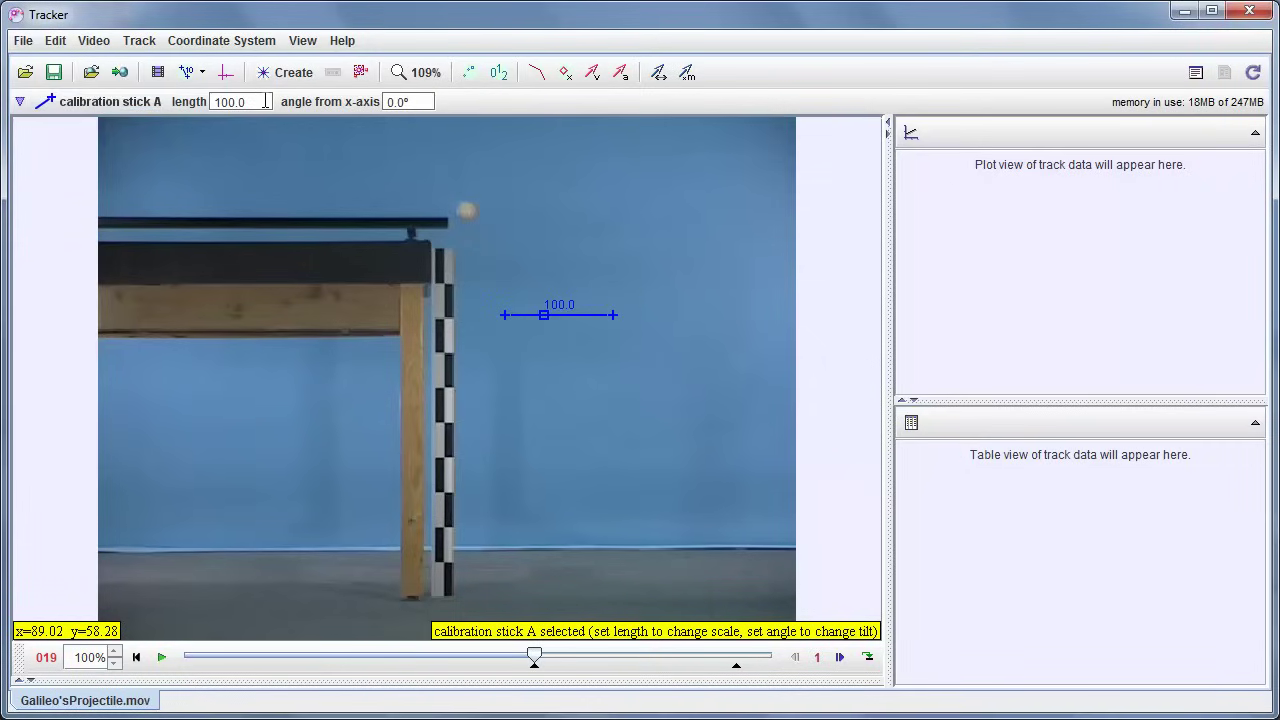
# - Recolour calibration stick A from blue to yellow using the Swatches colour chooser
pyautogui.click(106, 104)
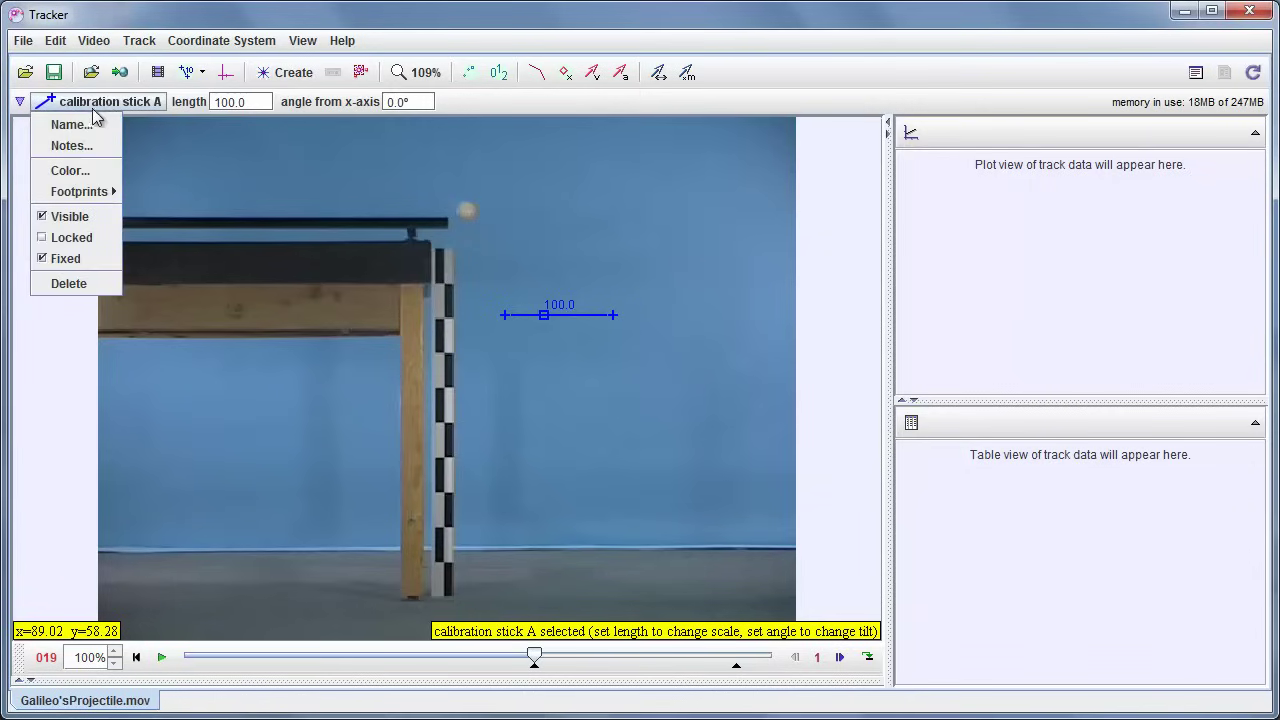
pyautogui.click(88, 172)
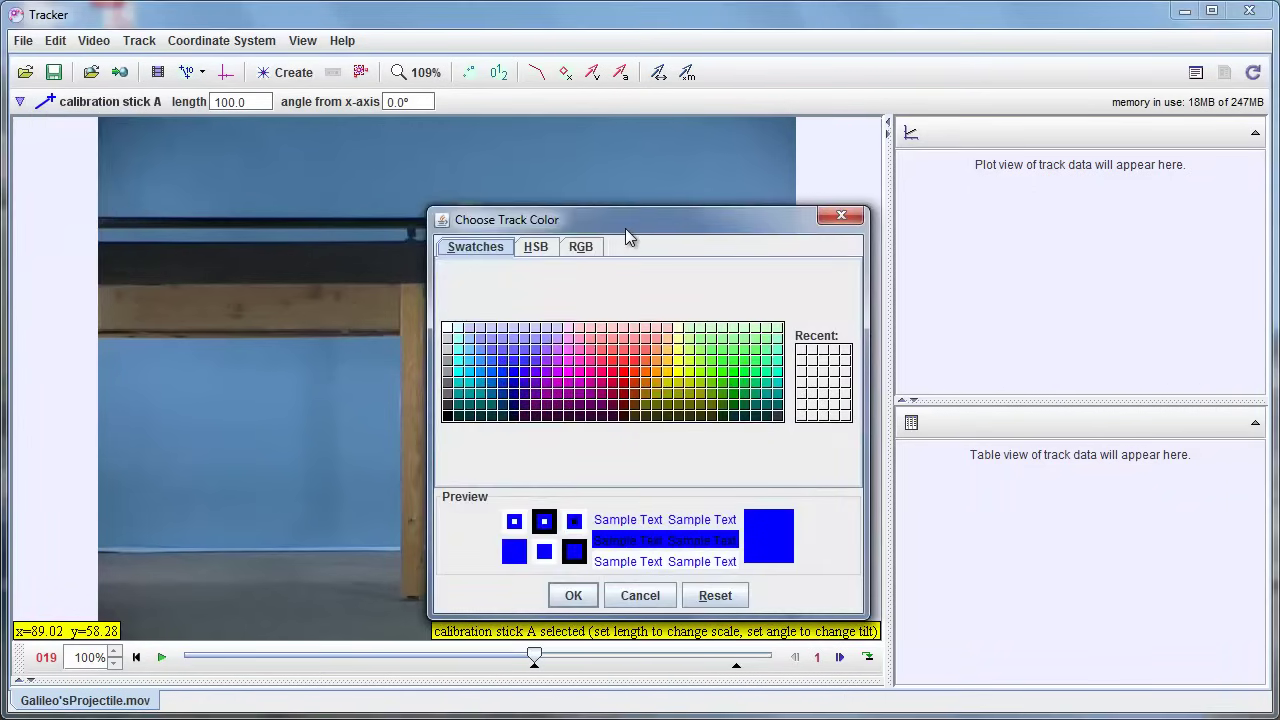
pyautogui.moveTo(625, 235); pyautogui.dragTo(890, 256)
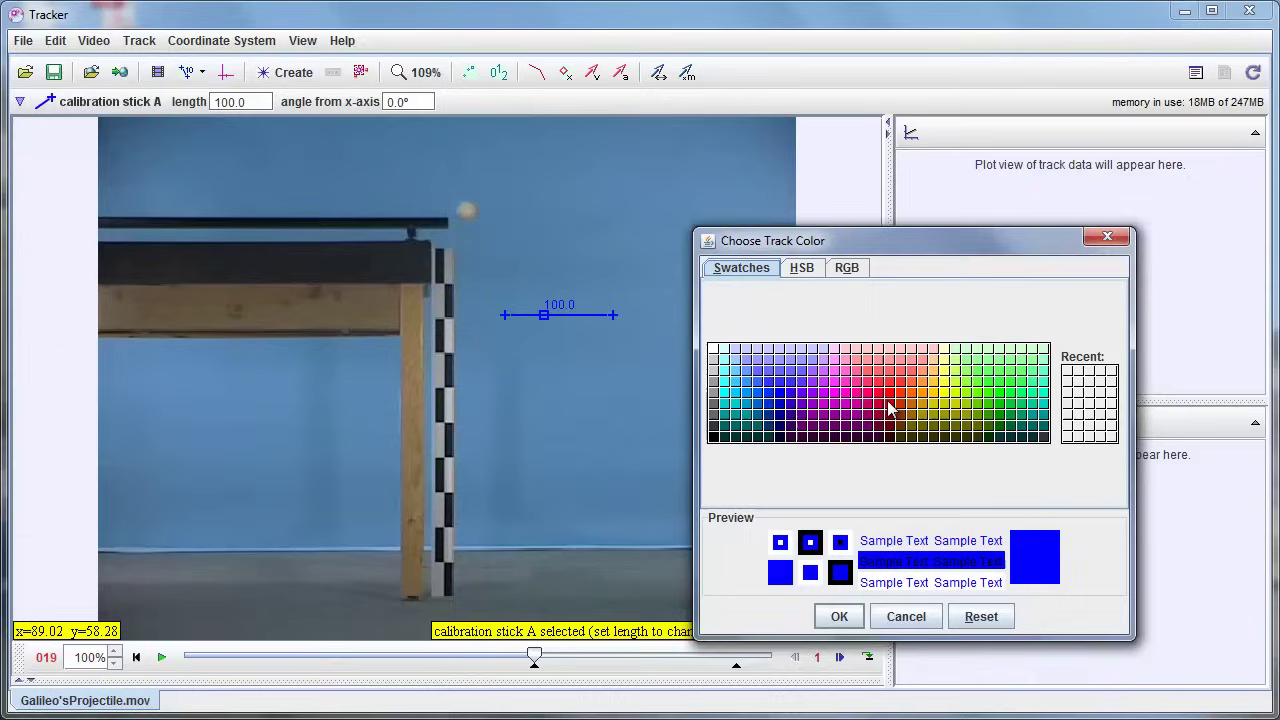
pyautogui.click(947, 393)
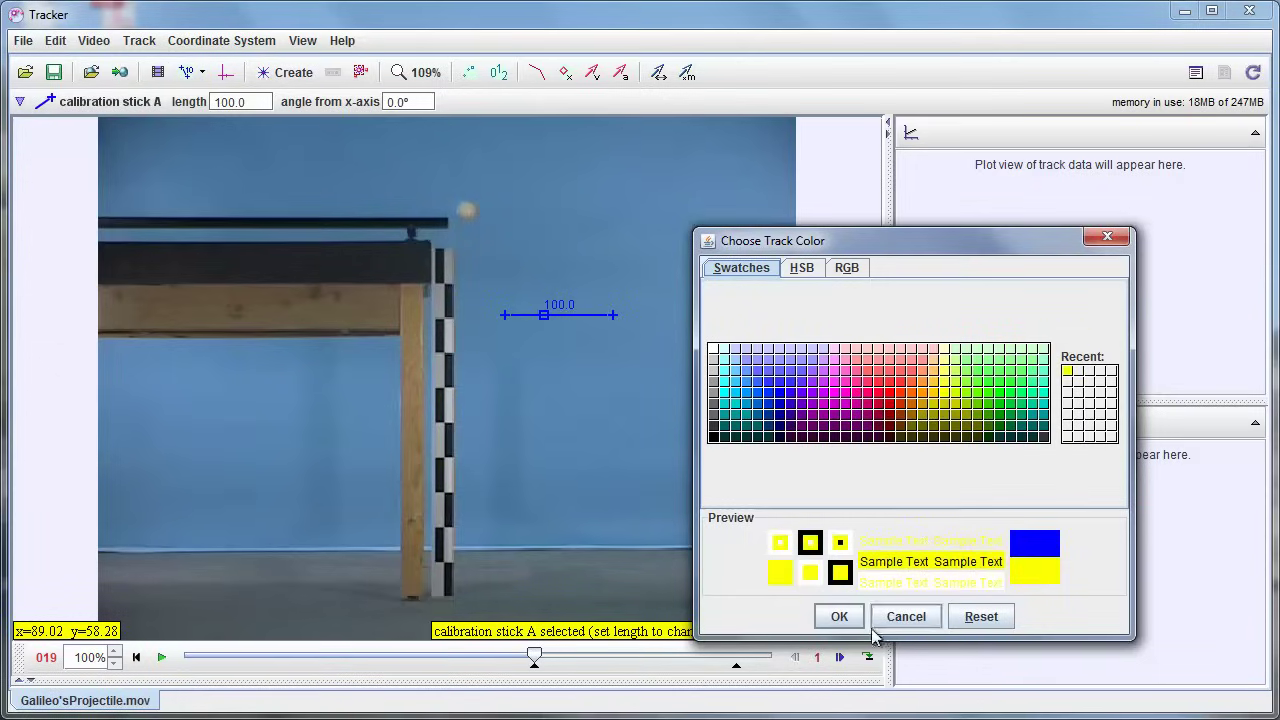
pyautogui.click(839, 616)
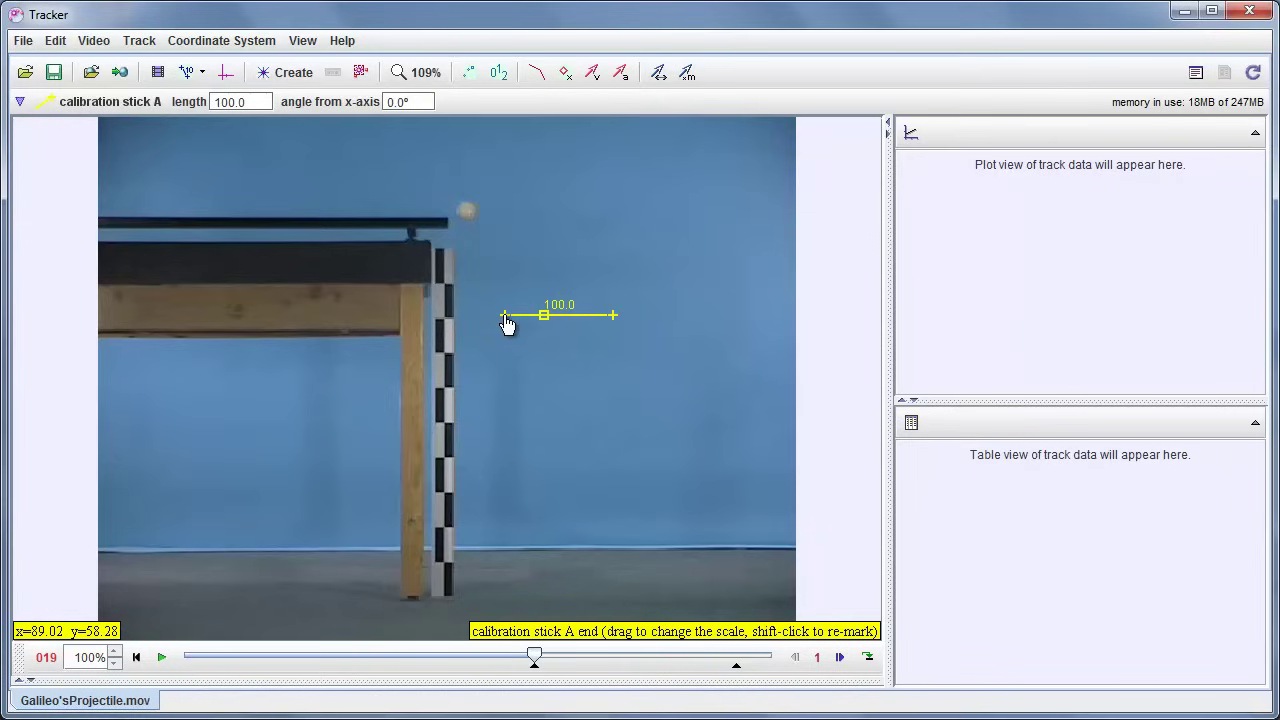
# - Stand stick A vertically along the ruler from table edge to floor (-90.2°), viewing at 100%
pyautogui.moveTo(505, 316); pyautogui.dragTo(460, 258)
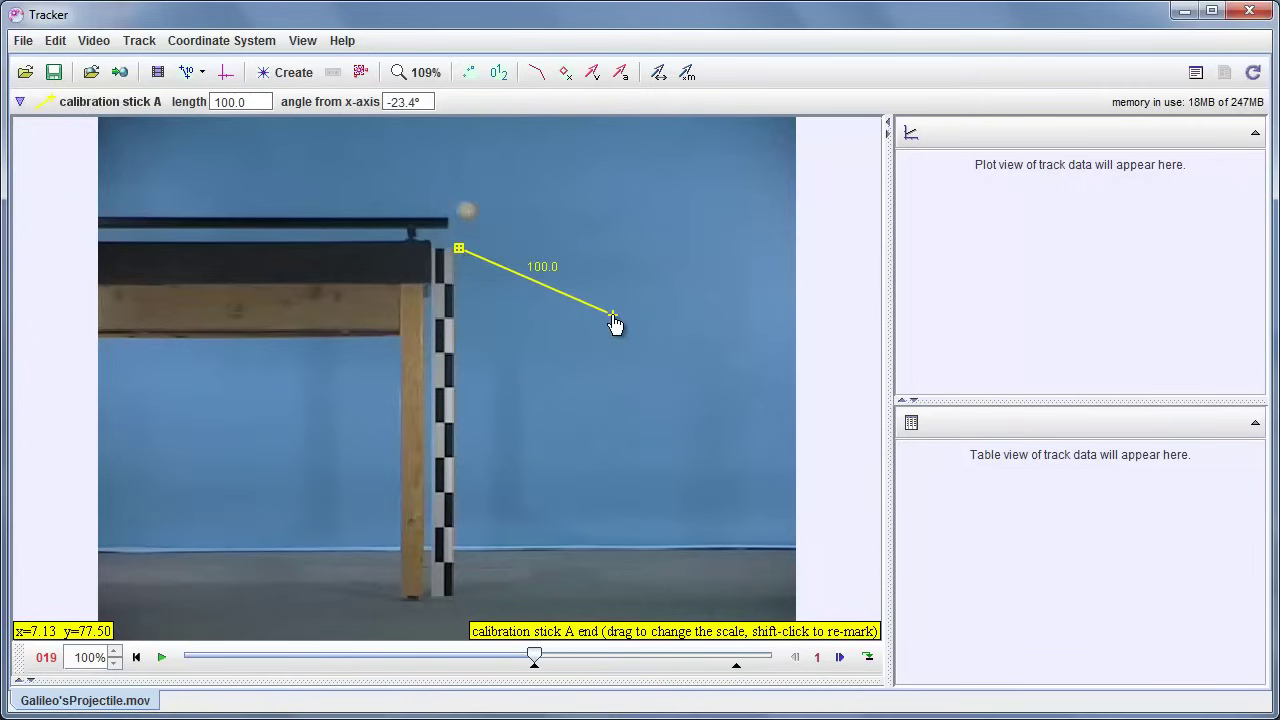
pyautogui.moveTo(616, 319); pyautogui.dragTo(459, 606)
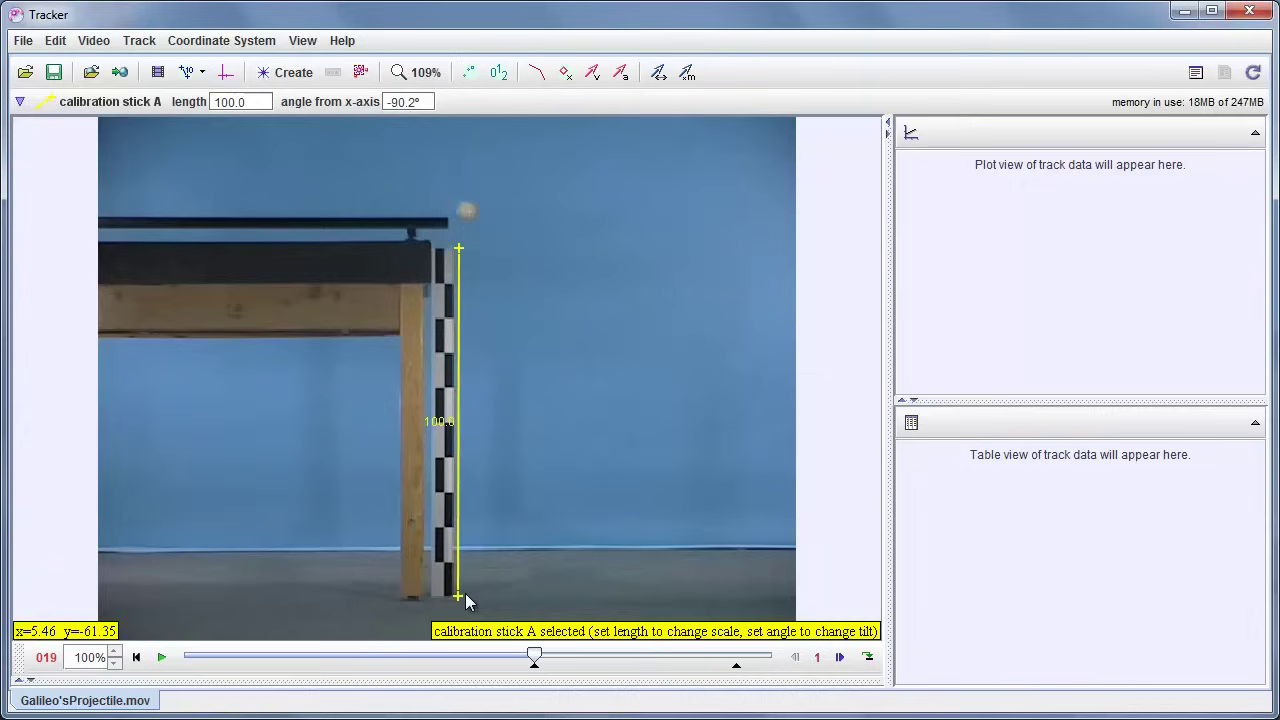
pyautogui.scroll(1, 484, 265)
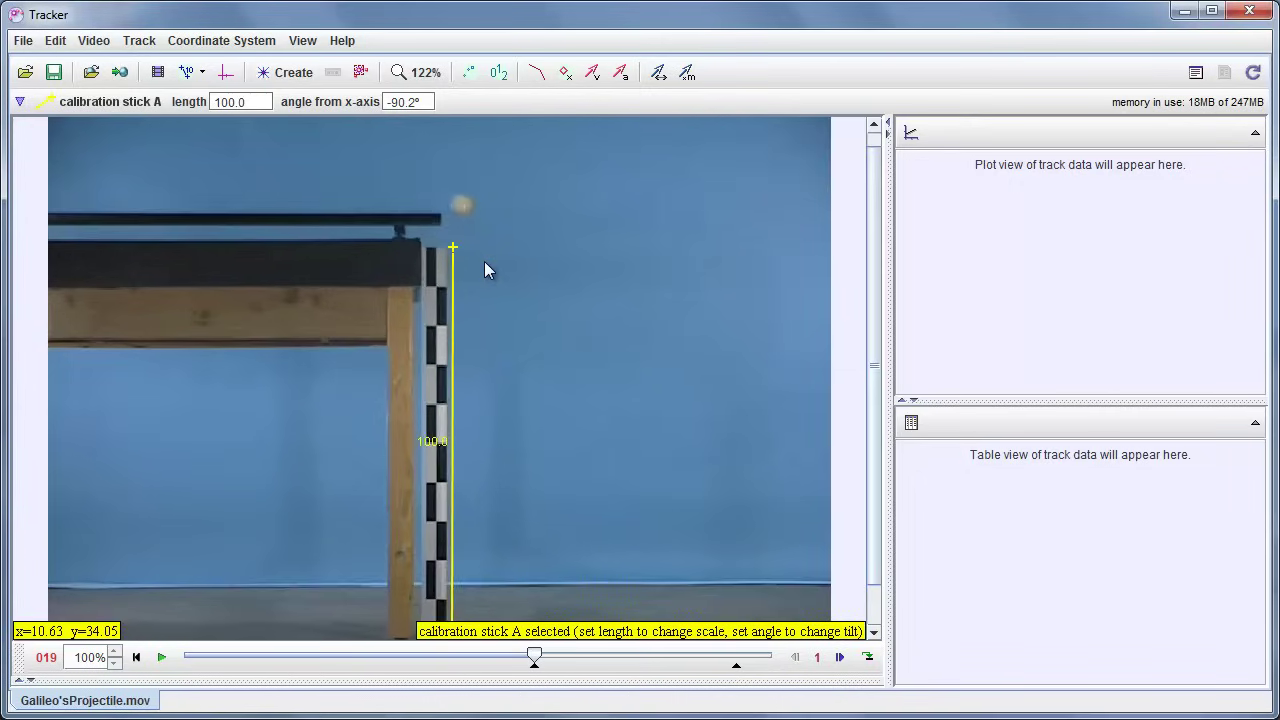
pyautogui.scroll(-1, 484, 261)
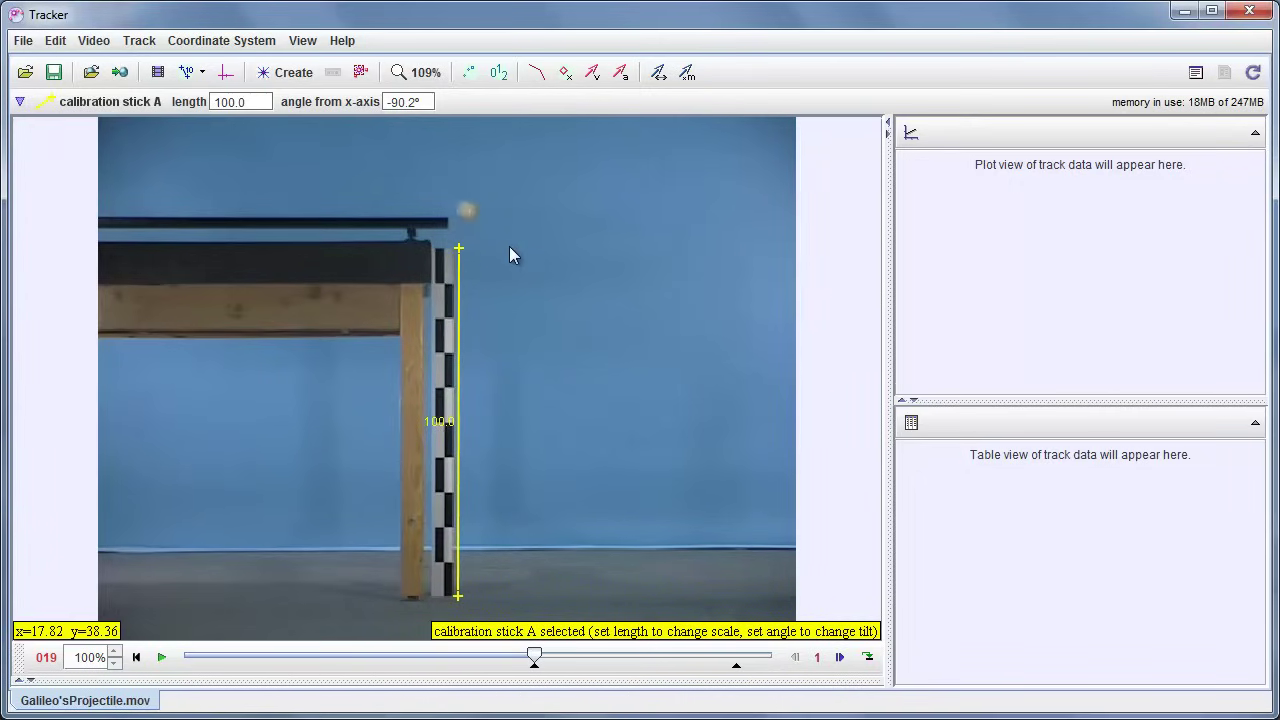
pyautogui.scroll(-1, 509, 255)
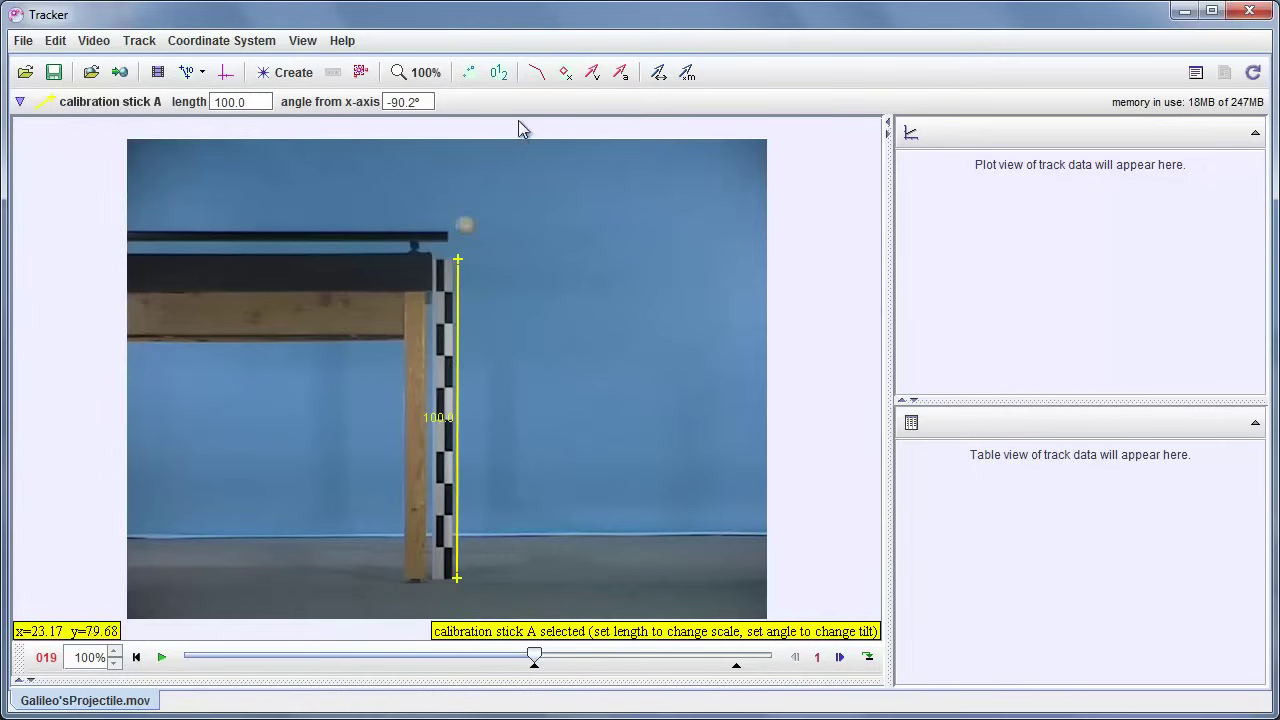
pyautogui.click(427, 79)
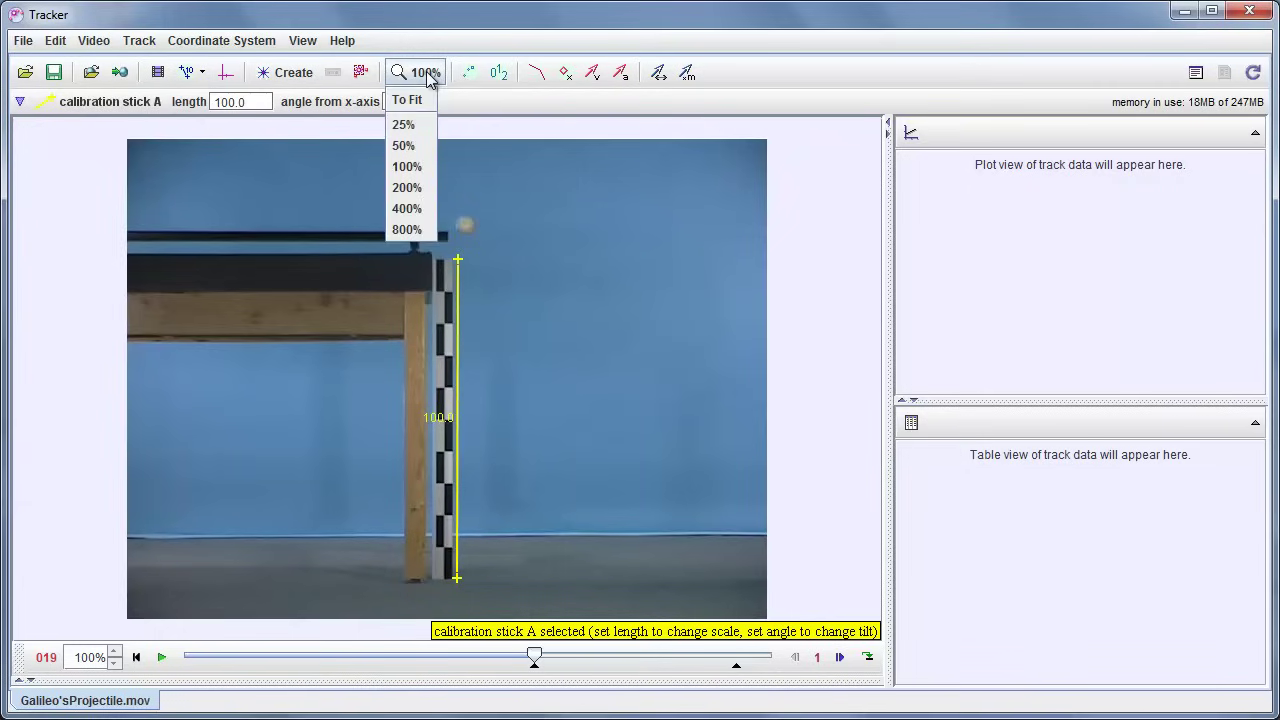
pyautogui.click(418, 190)
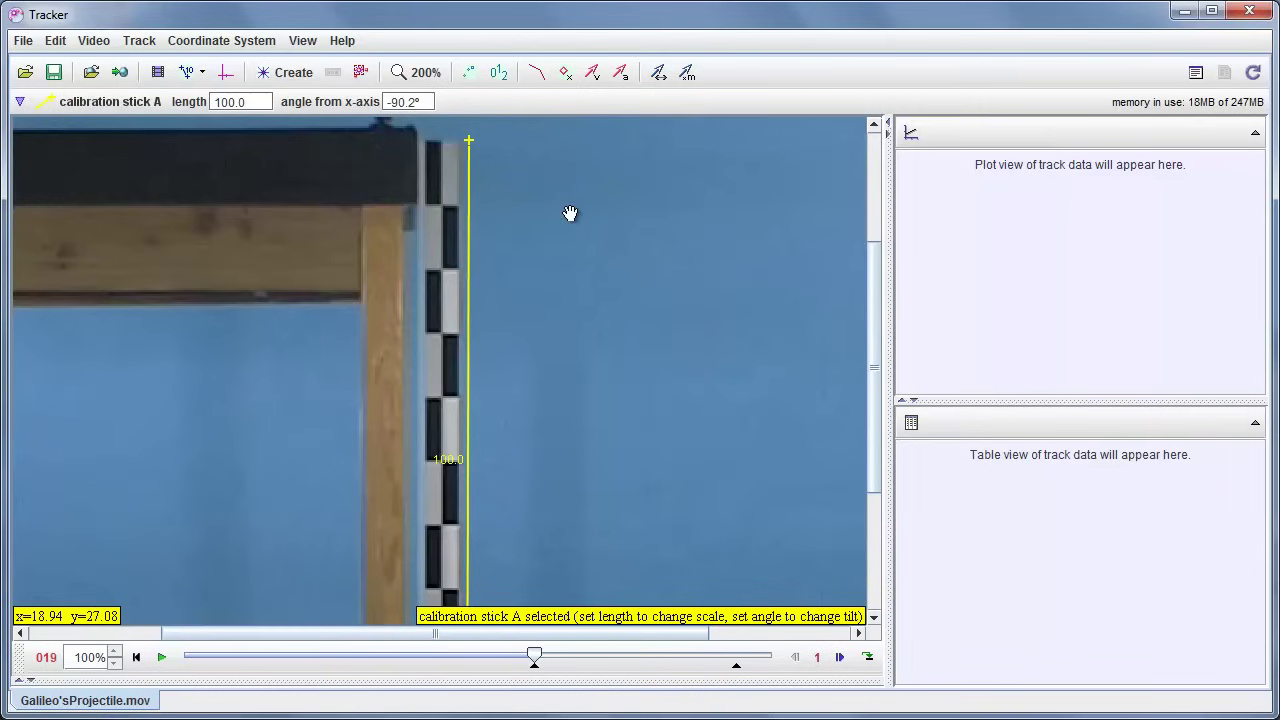
pyautogui.moveTo(570, 213); pyautogui.dragTo(536, 401)
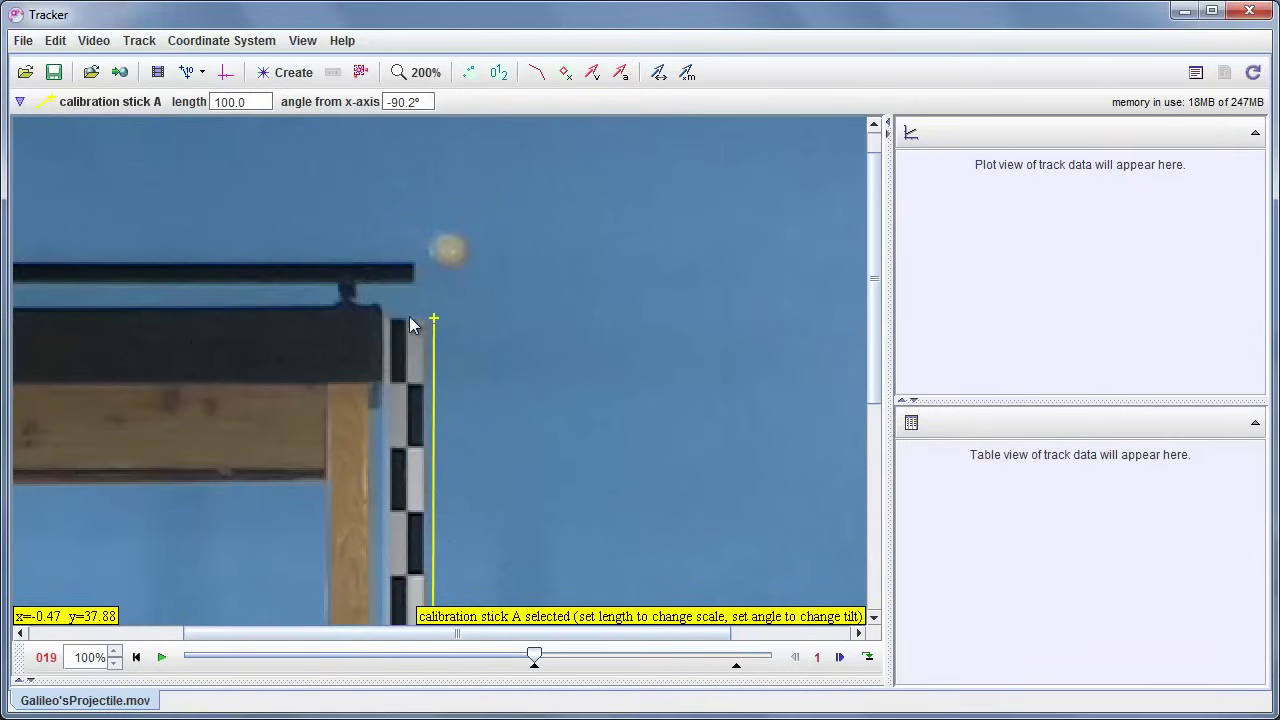
pyautogui.moveTo(549, 474); pyautogui.dragTo(537, 148)
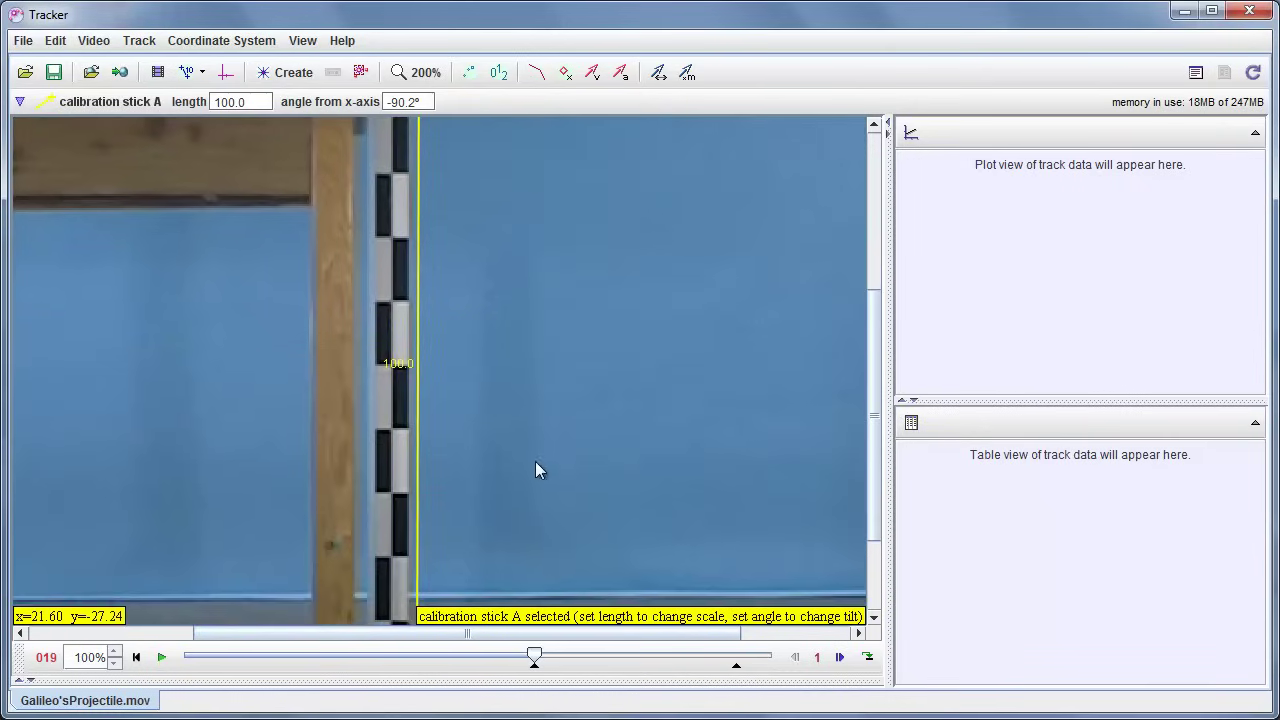
pyautogui.moveTo(537, 406); pyautogui.dragTo(536, 319)
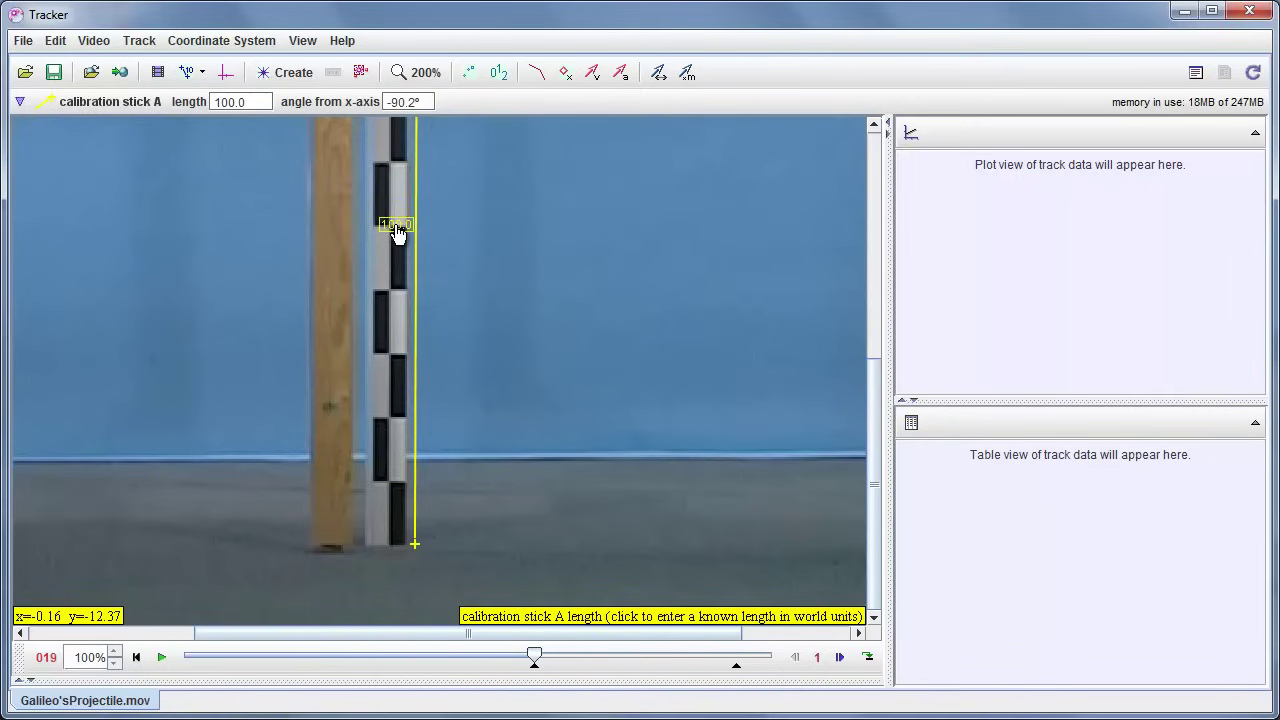
pyautogui.scroll(3, 513, 276)
pyautogui.scroll(-2, 513, 276)
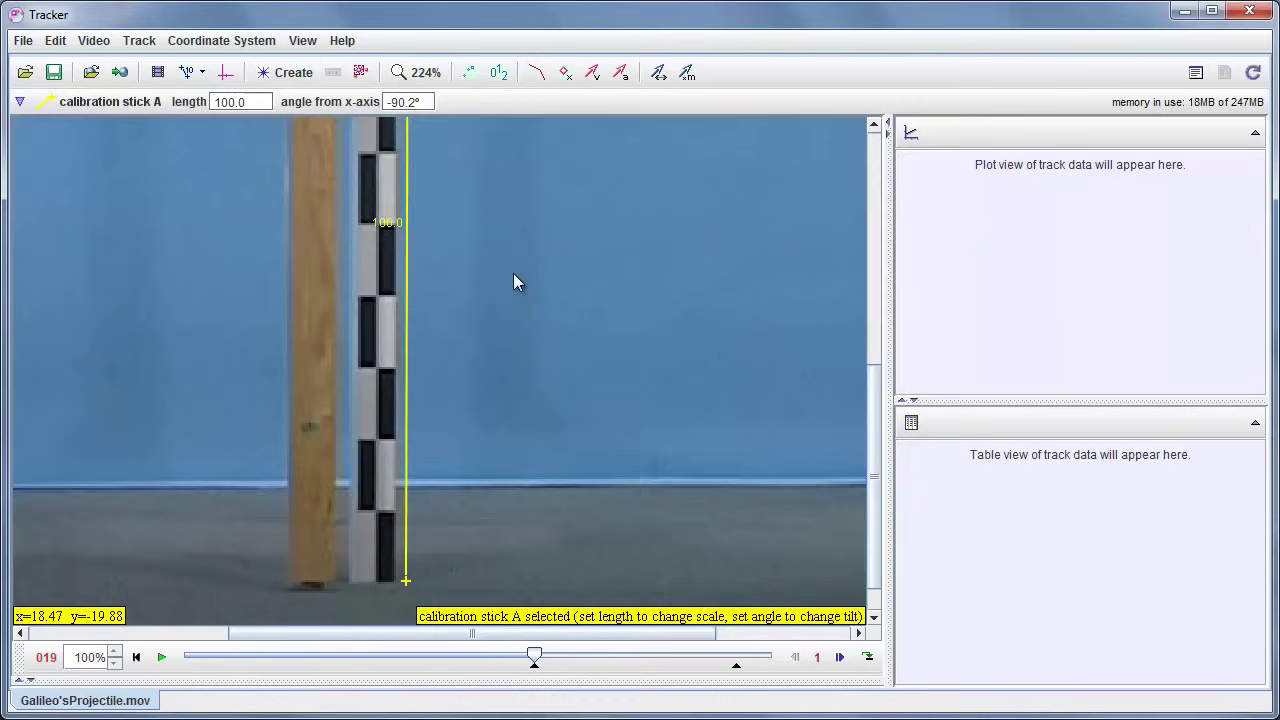
pyautogui.scroll(-2, 513, 273)
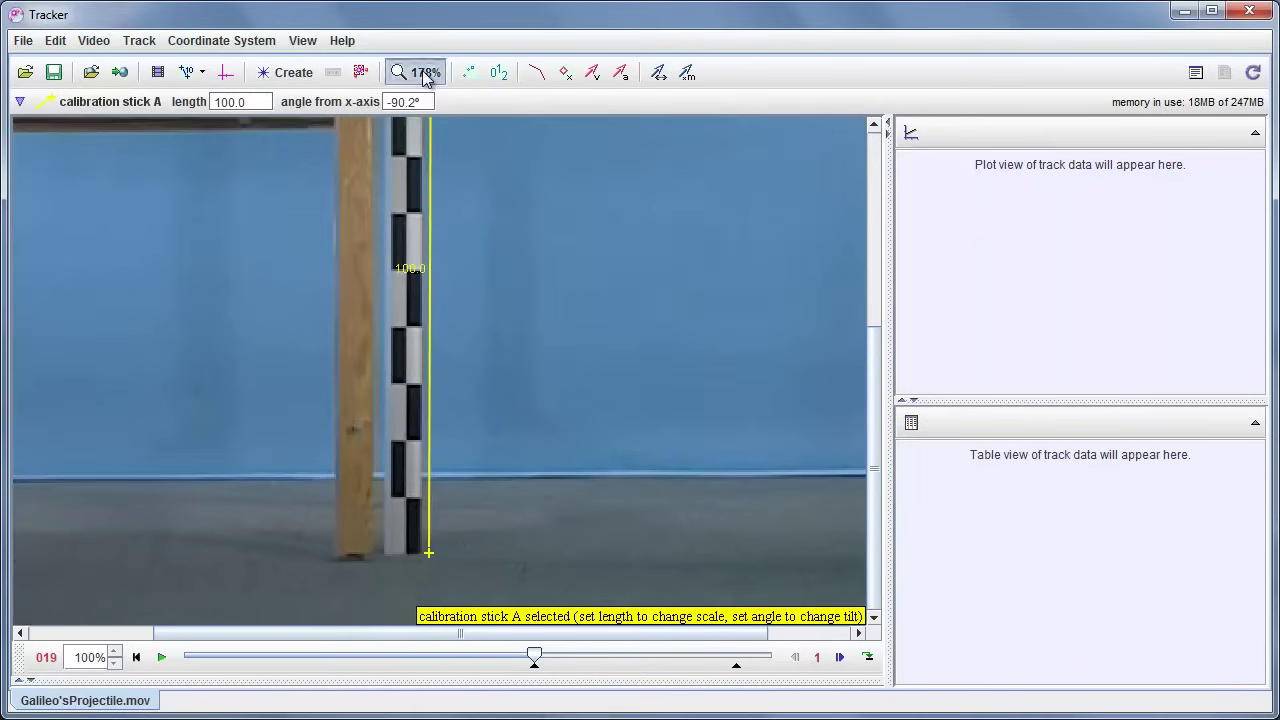
pyautogui.click(422, 72)
pyautogui.click(407, 165)
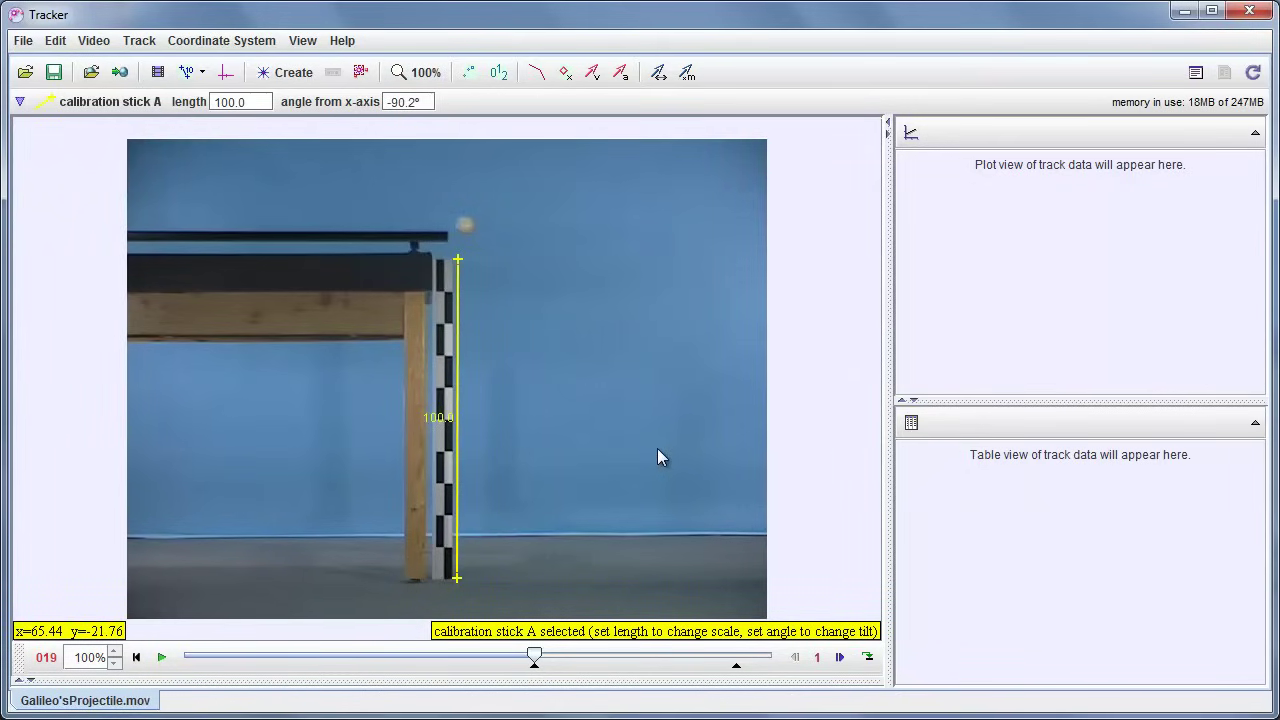
# - Change calibration stick A's length from 100.0 to 1.000
pyautogui.click(435, 423)
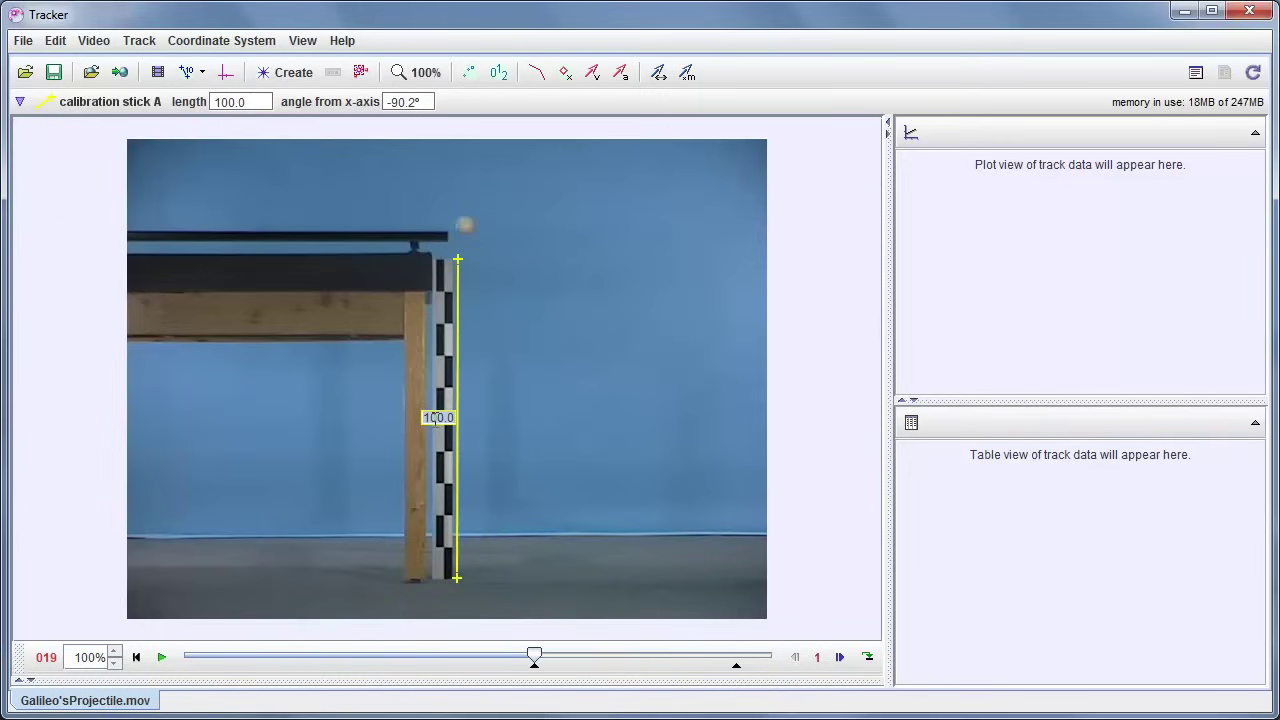
pyautogui.doubleClick(435, 418)
pyautogui.press('BackSpace')
pyautogui.write('1')
pyautogui.press('Return')
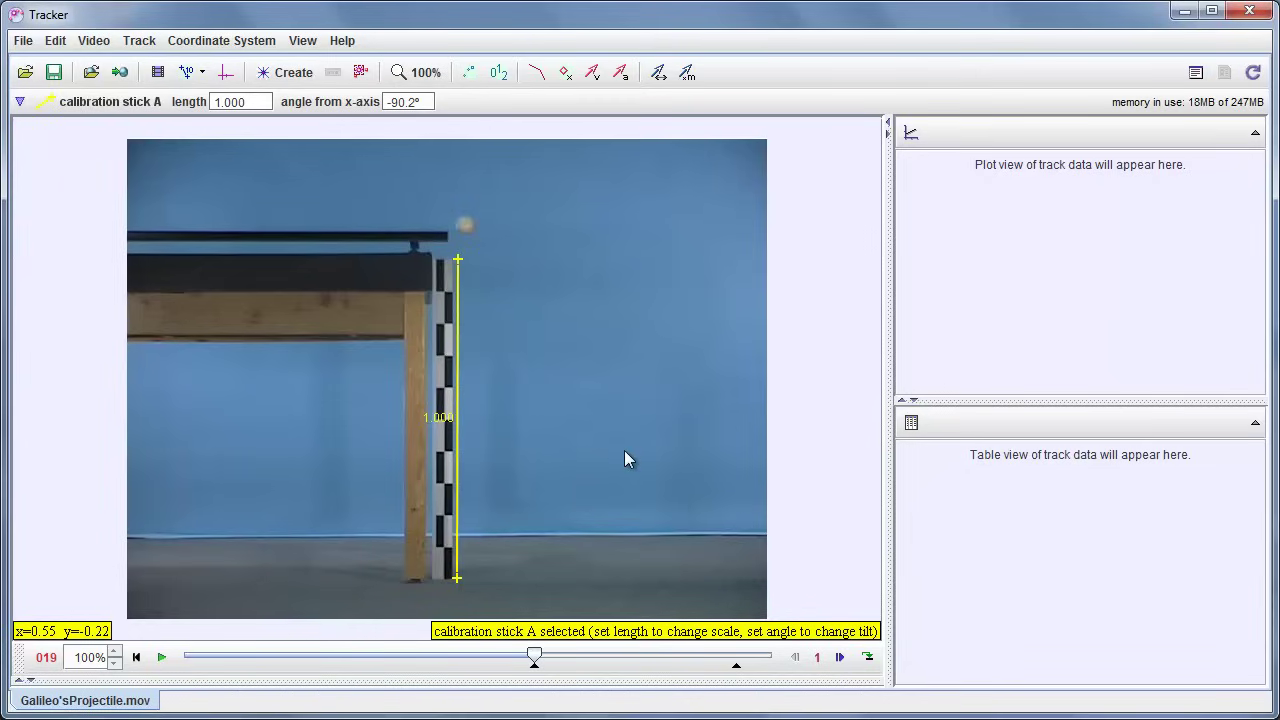
# - Toggle the calibration tools button until stick A is hidden, keeping its 1.000 scale
pyautogui.click(187, 74)
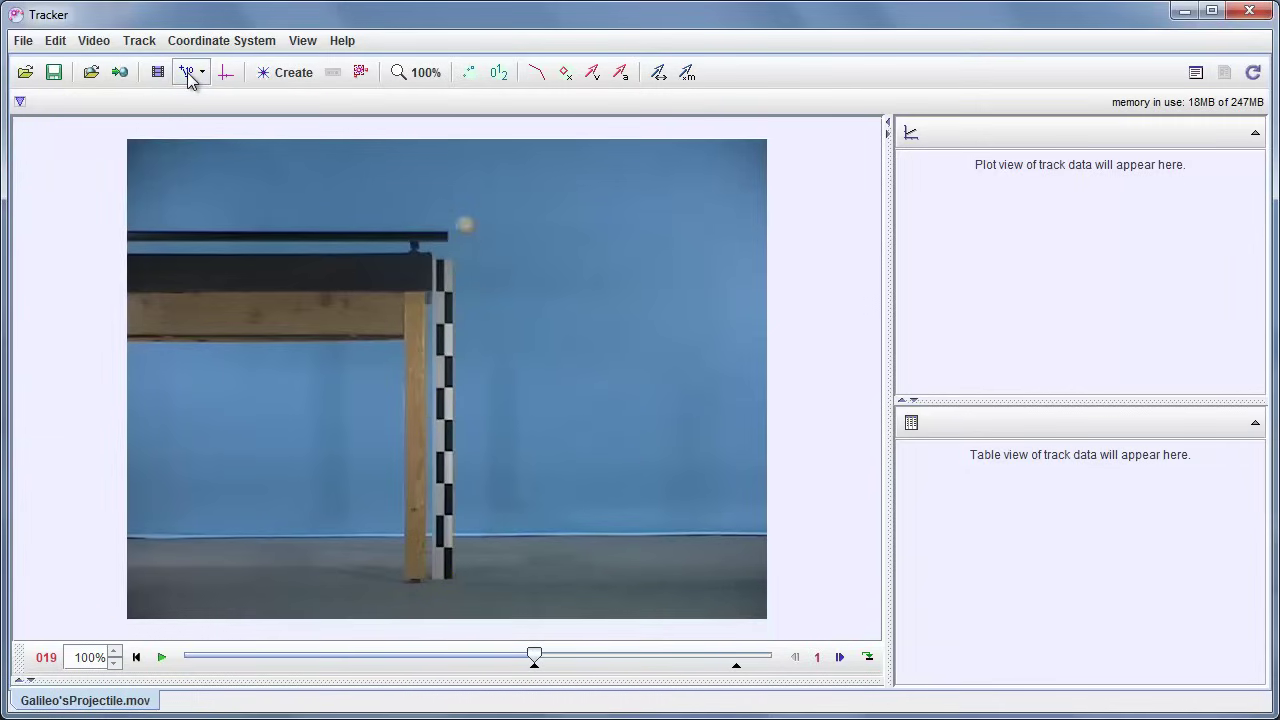
pyautogui.click(188, 76)
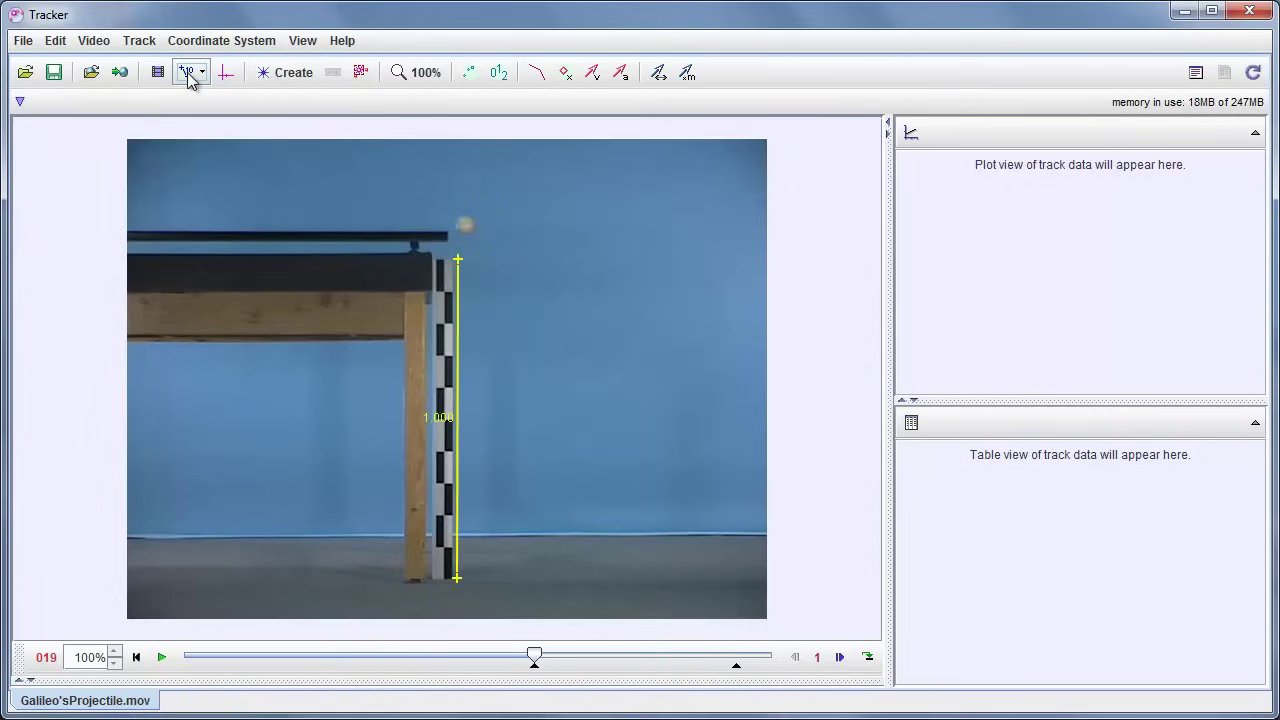
pyautogui.click(190, 79)
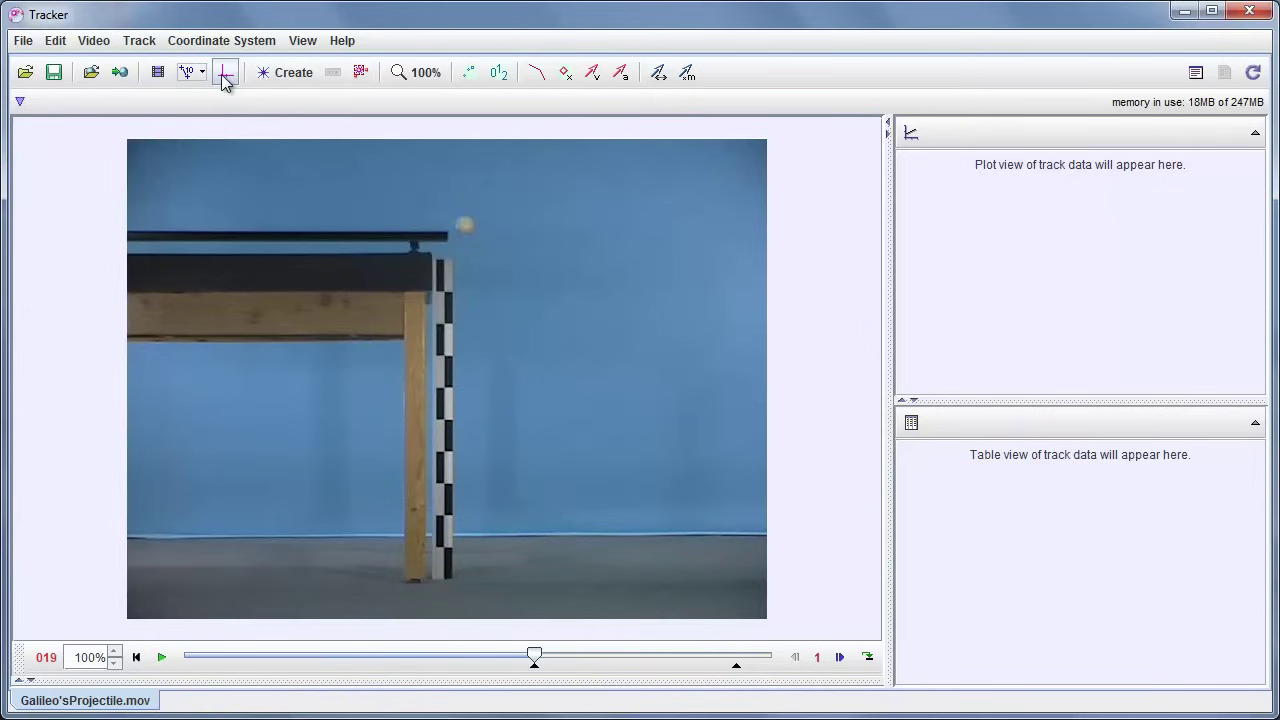
# - Place the axes origin on the ball's launch point (338.00, 87.50, 0.0°), then hide the axes
pyautogui.click(225, 80)
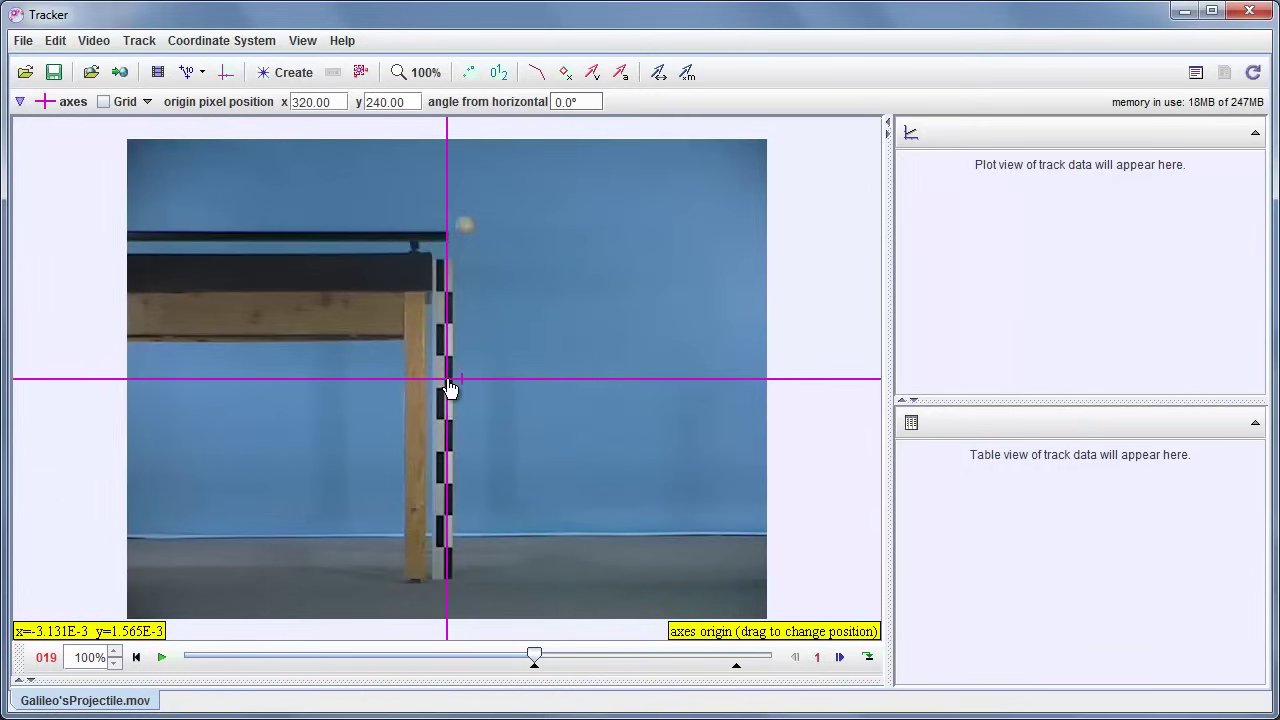
pyautogui.moveTo(447, 383); pyautogui.dragTo(467, 234)
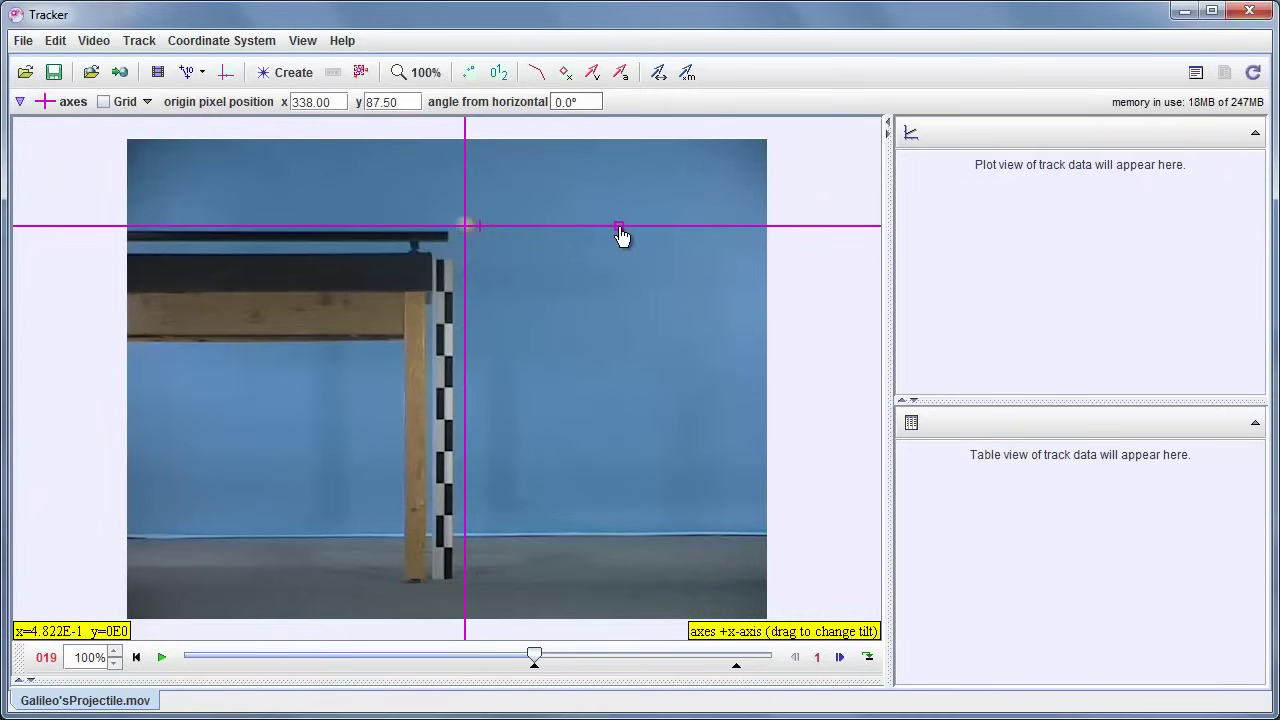
pyautogui.moveTo(621, 229)
pyautogui.mouseDown()
pyautogui.moveTo(598, 180)
pyautogui.moveTo(623, 206)
pyautogui.moveTo(631, 271)
pyautogui.moveTo(626, 224)
pyautogui.mouseUp()
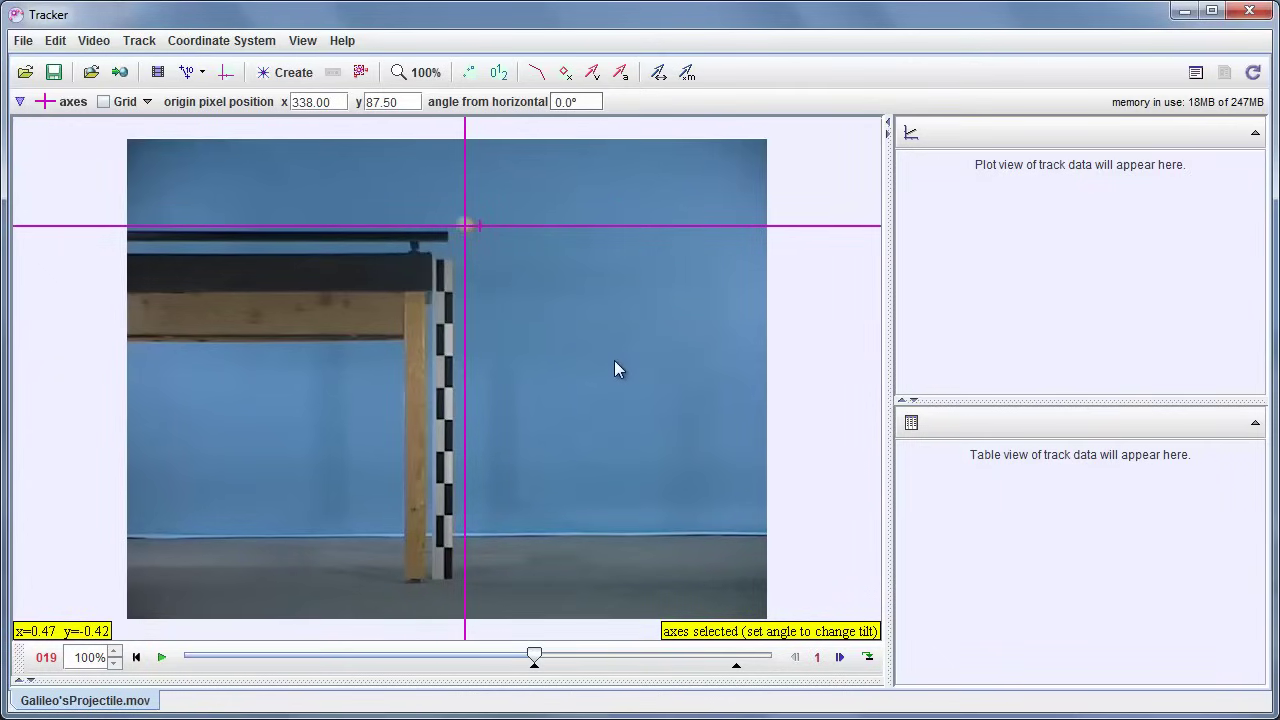
pyautogui.click(226, 78)
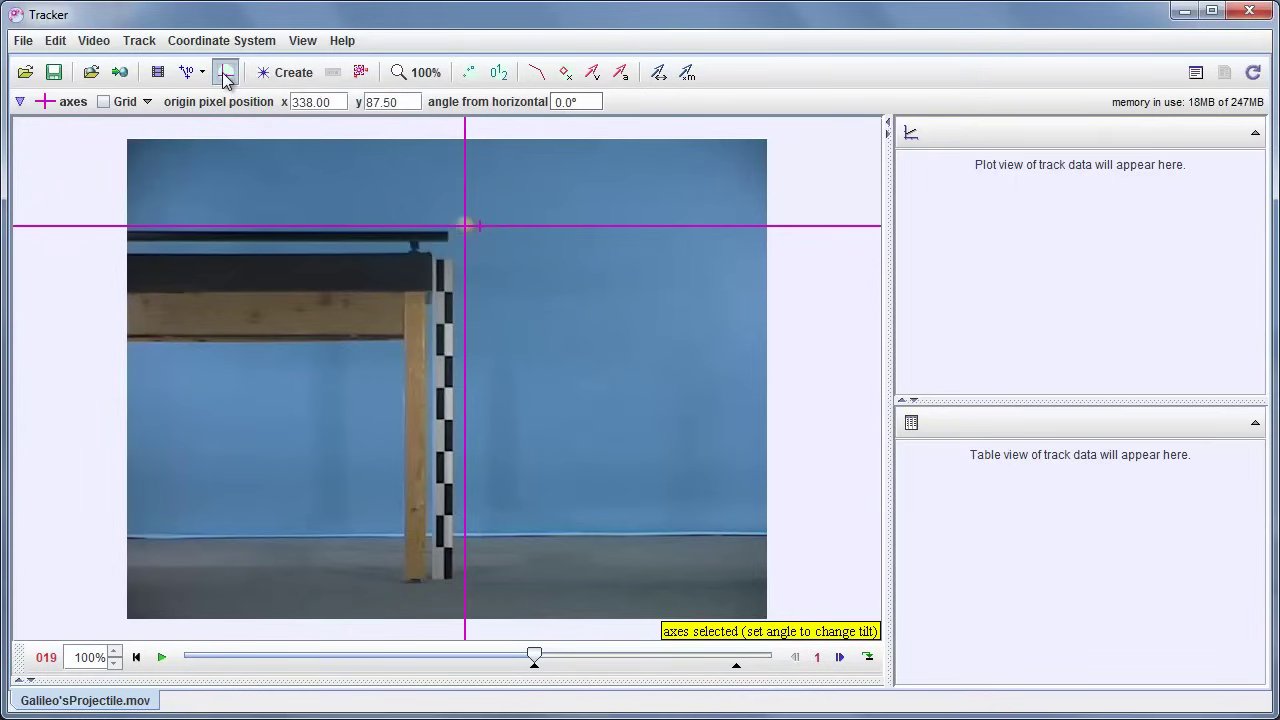
pyautogui.click(226, 78)
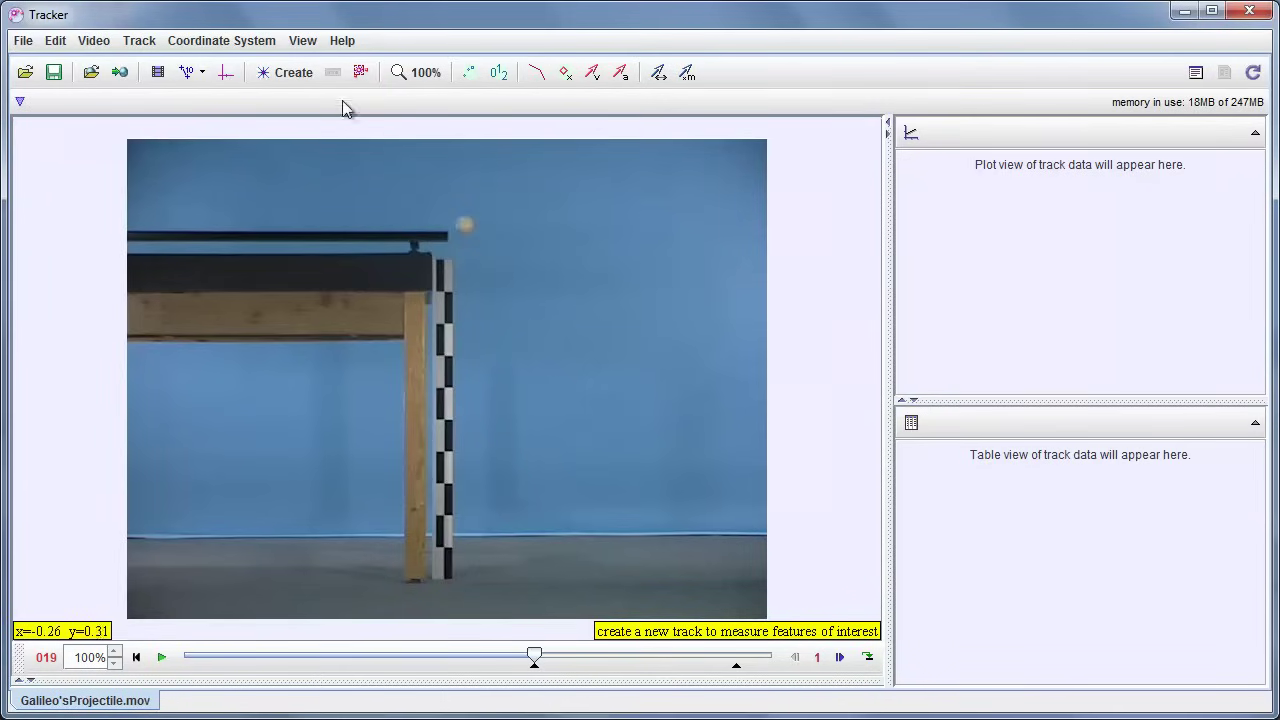
# - Create point-mass track mass A (mass 1.000) and review its options in Track Control
pyautogui.click(284, 70)
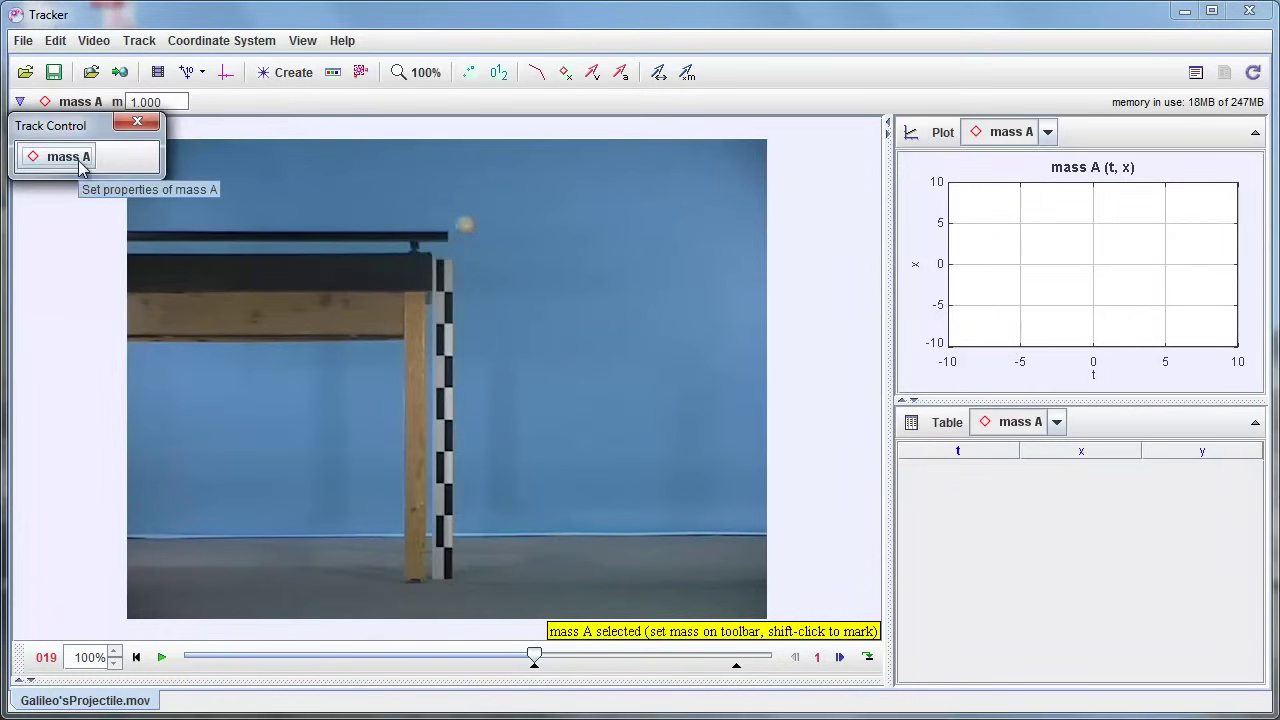
pyautogui.moveTo(88, 131); pyautogui.dragTo(116, 164)
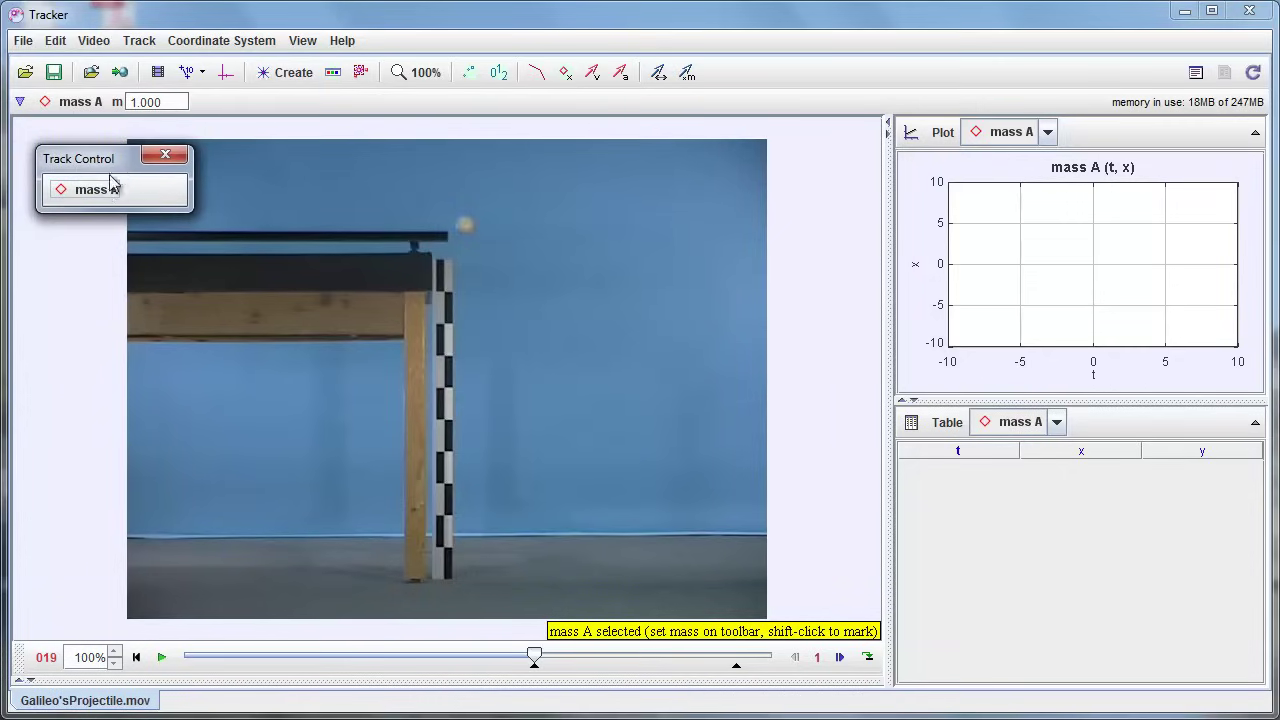
pyautogui.click(85, 195)
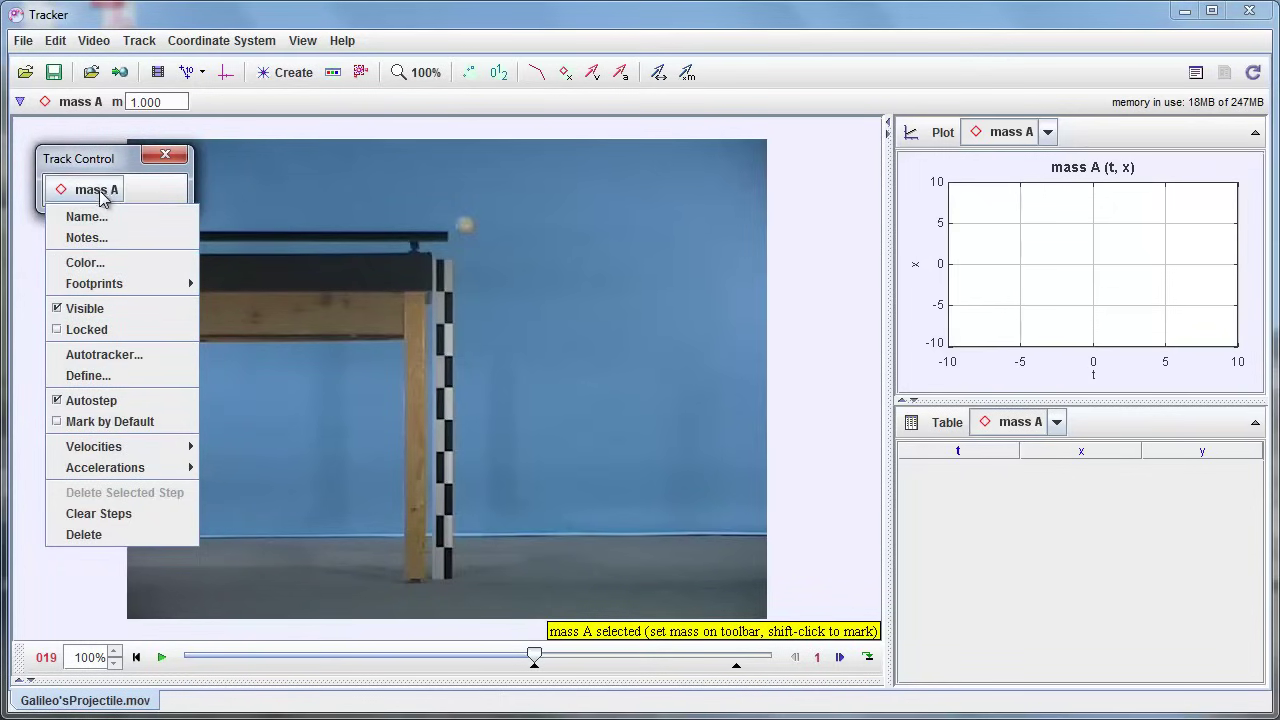
pyautogui.click(100, 197)
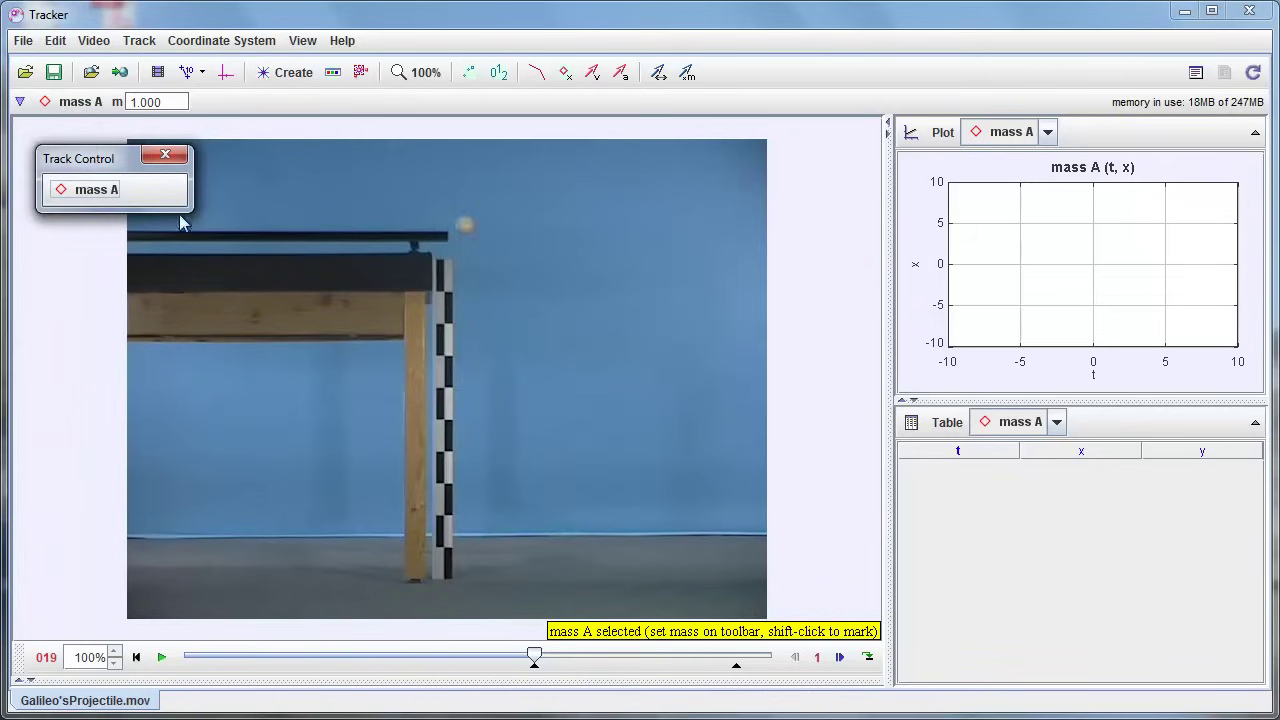
pyautogui.click(78, 108)
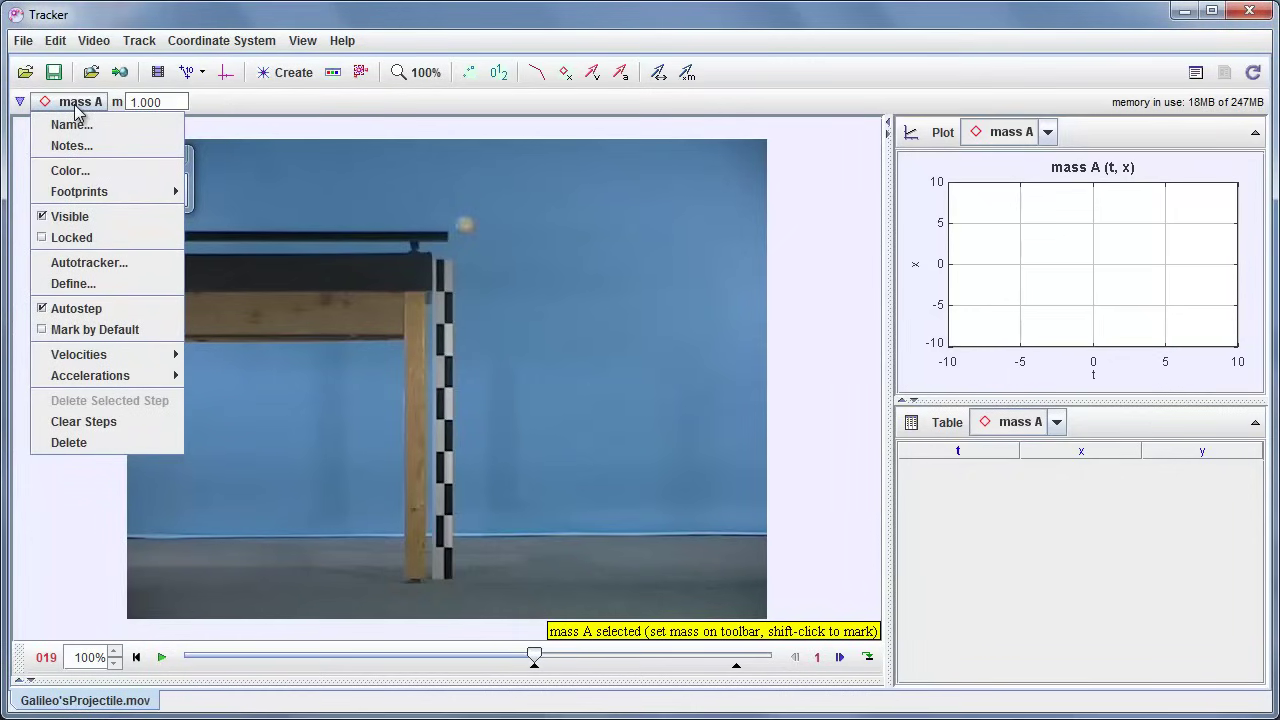
pyautogui.click(106, 194)
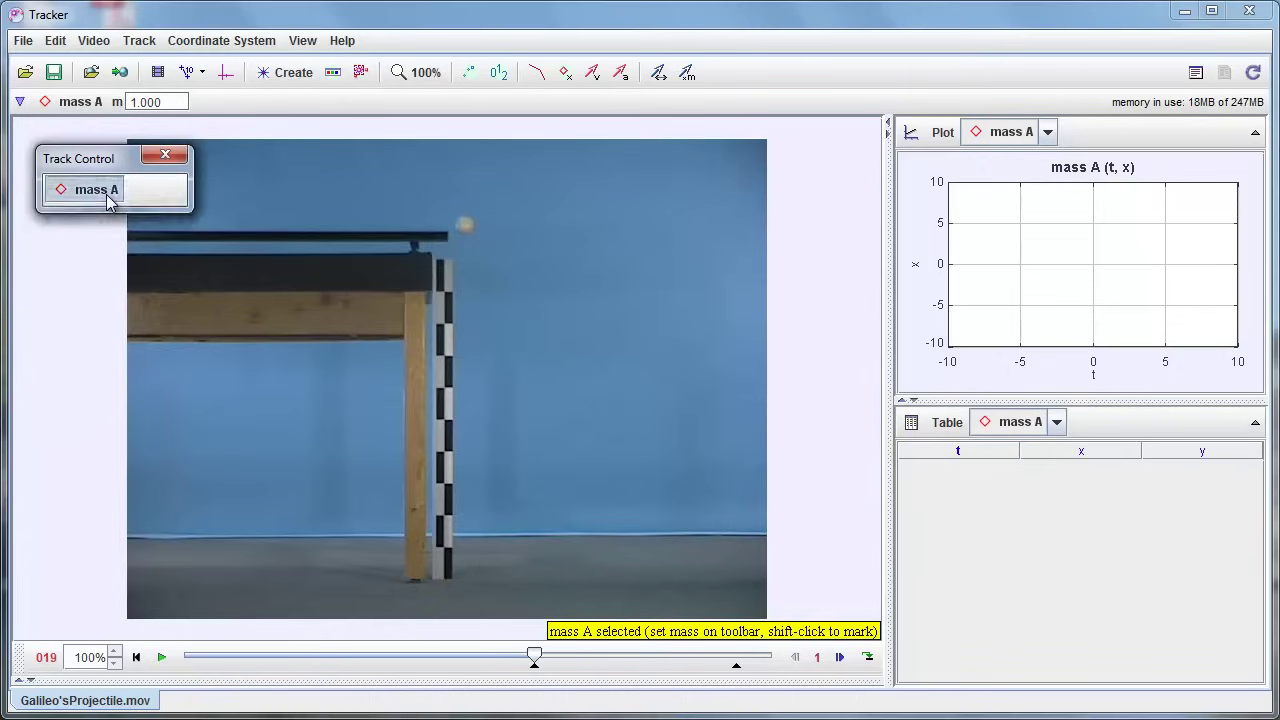
pyautogui.click(106, 194)
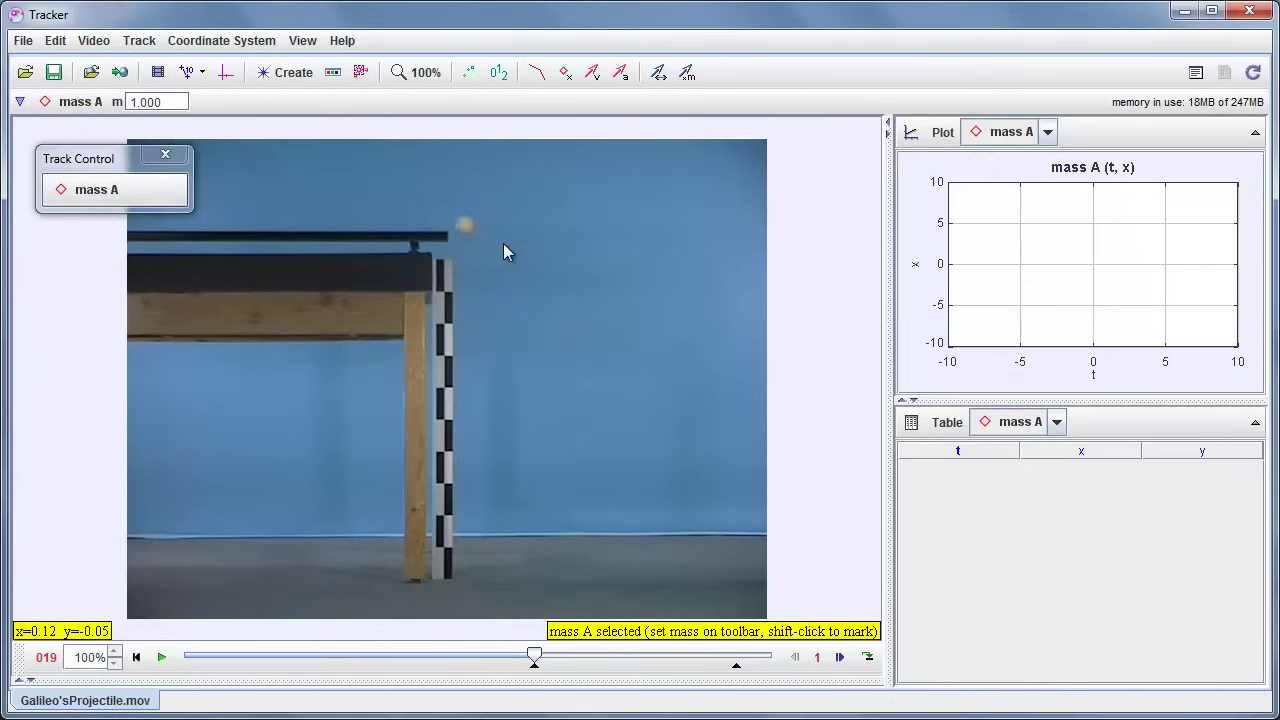
# - Shift-click the ball in frames 019–030, giving mass A twelve positions from t=0 to 0.367 s
pyautogui.press('shift')
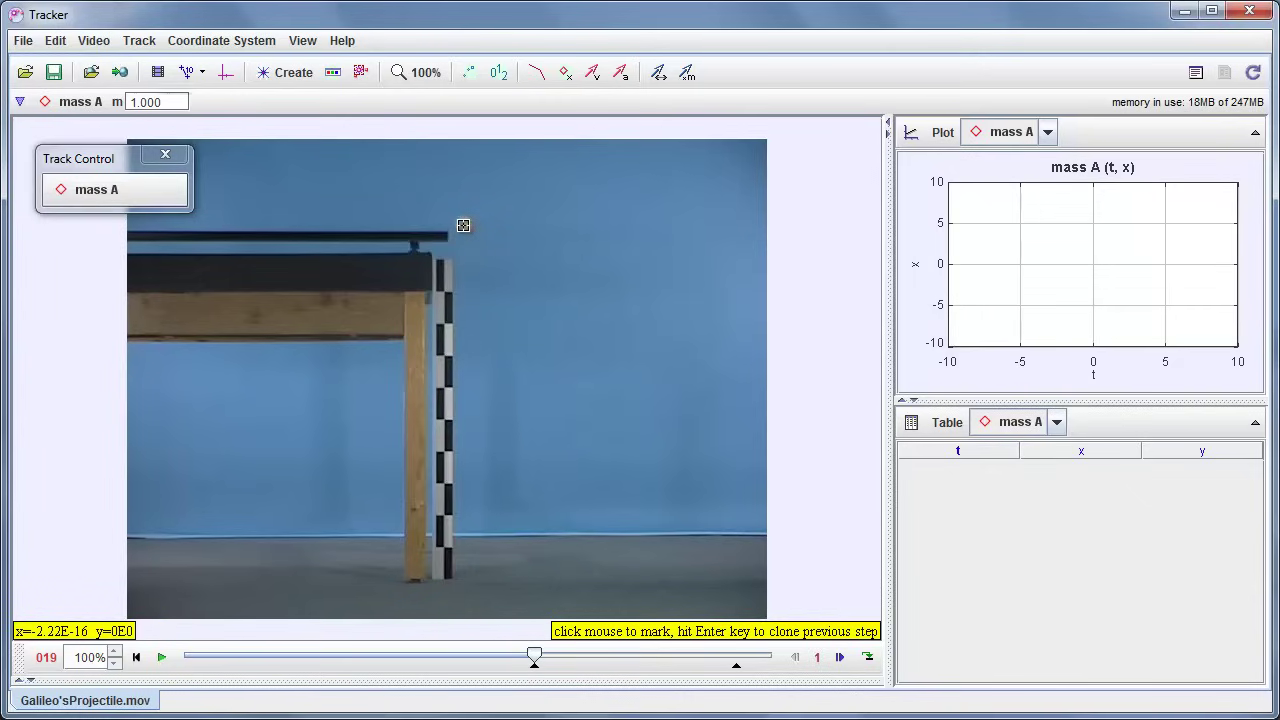
pyautogui.keyDown('shift'); pyautogui.click(465, 225); pyautogui.keyUp('shift')
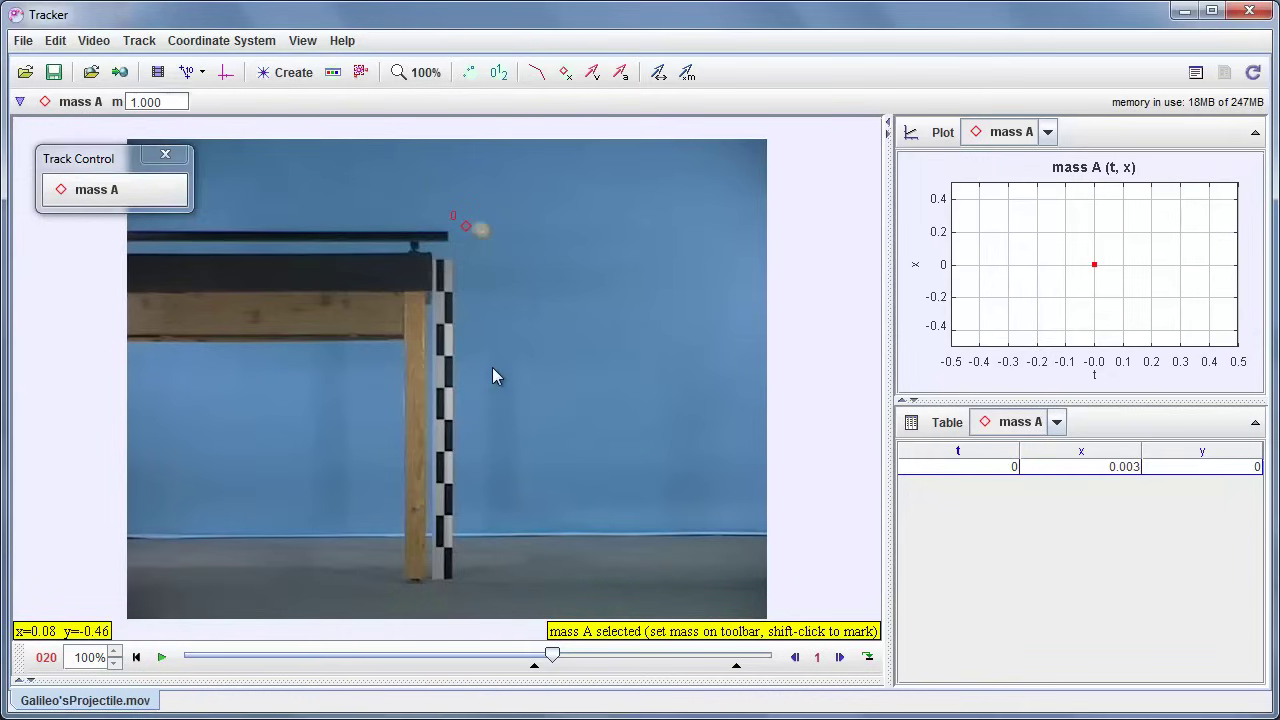
pyautogui.click(493, 256)
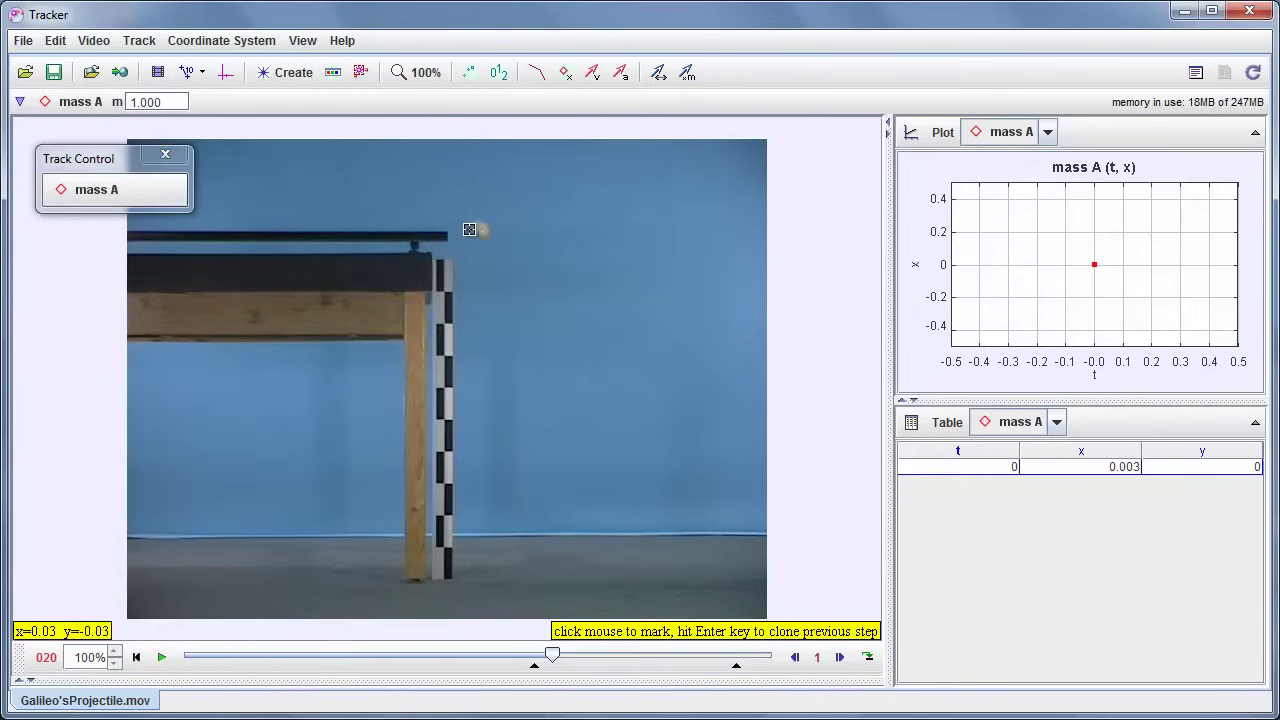
pyautogui.click(465, 226)
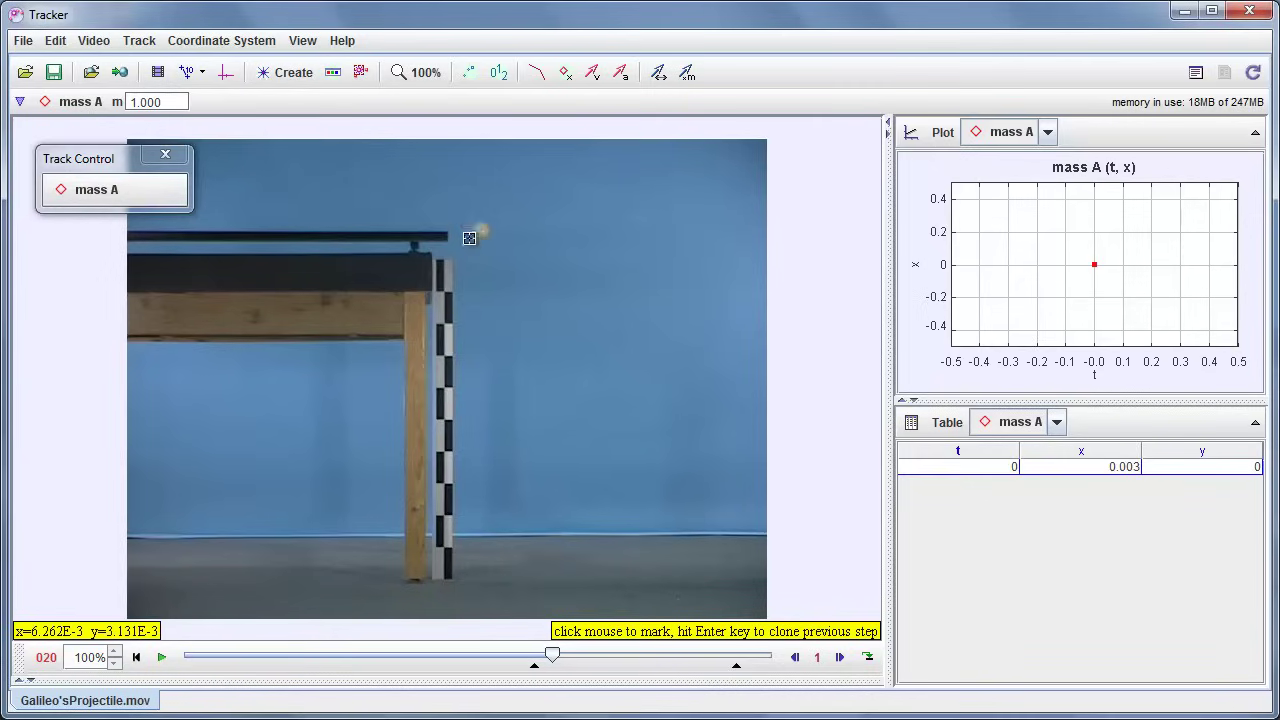
pyautogui.click(534, 266)
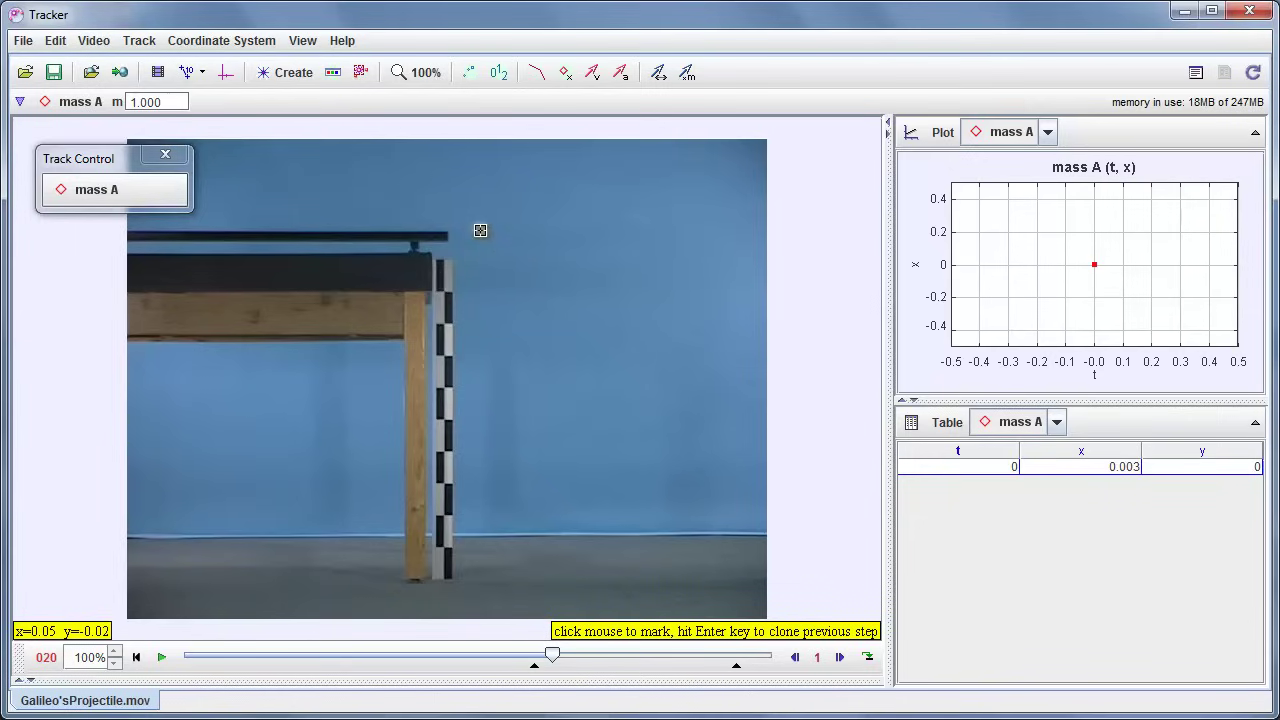
pyautogui.click(481, 232)
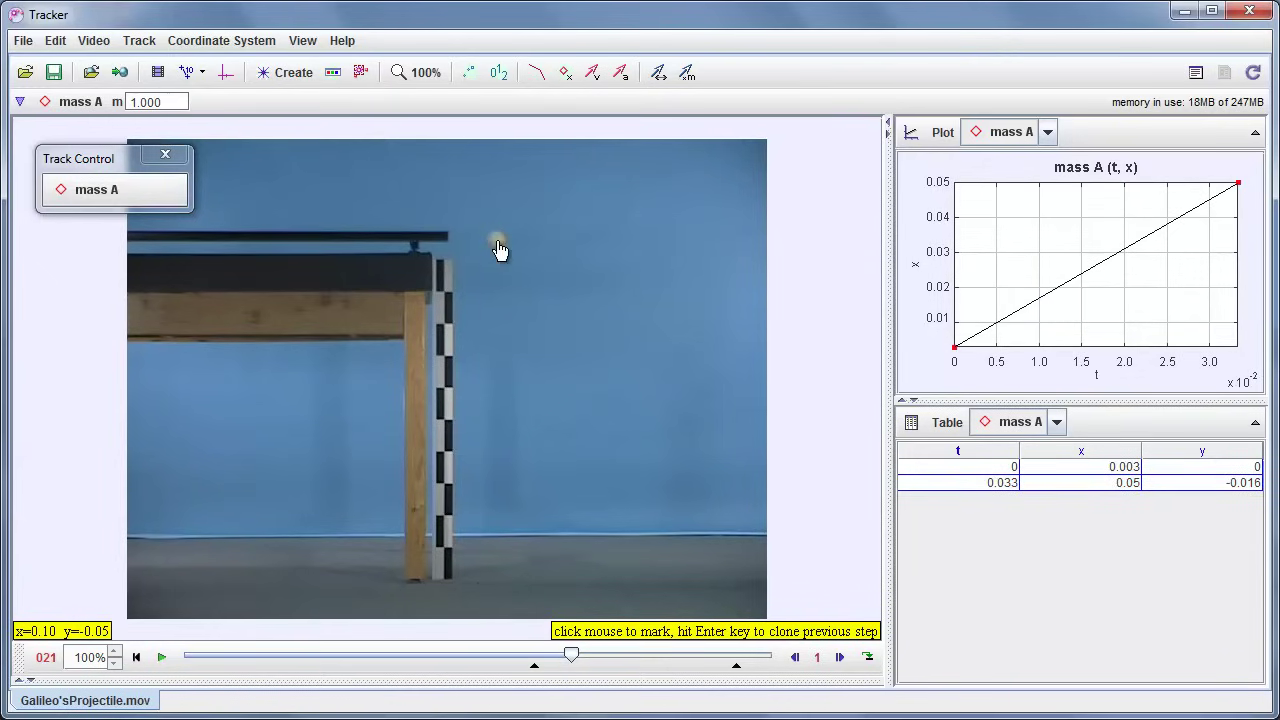
pyautogui.click(500, 250)
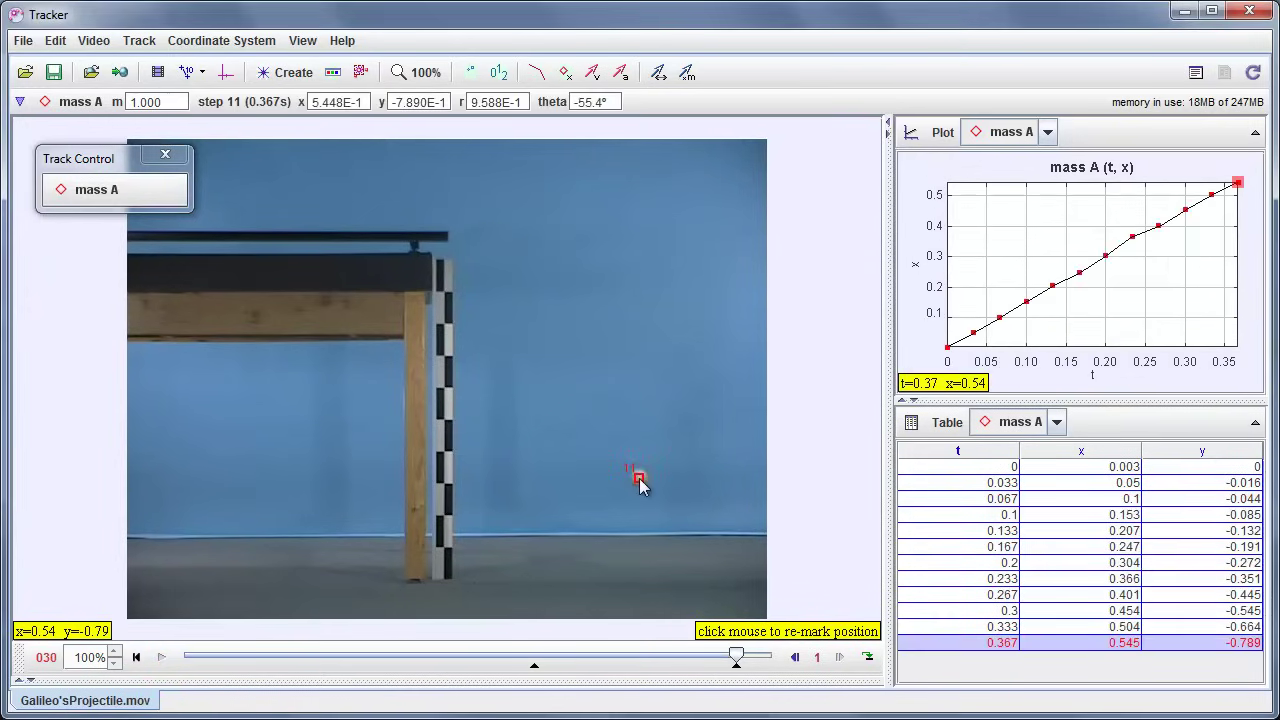
pyautogui.click(639, 478)
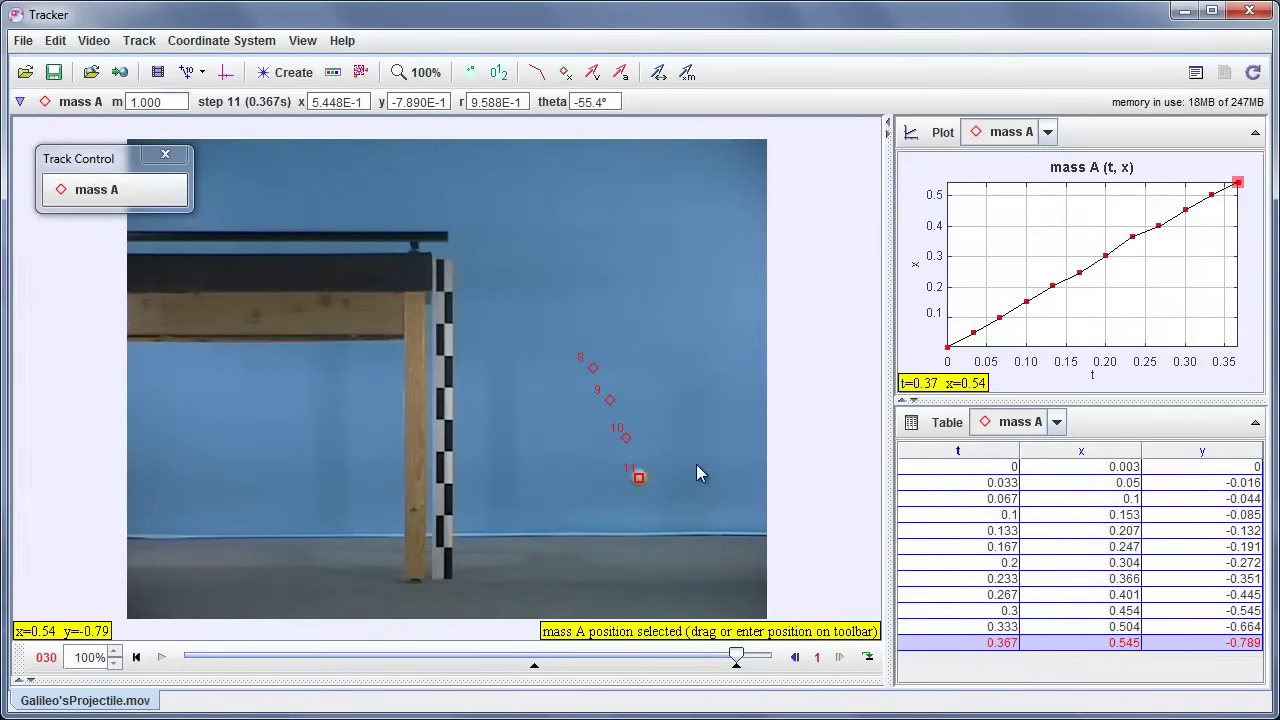
# - Return to the first tracked frame and step forward to the t=0.233 frame
pyautogui.click(736, 658)
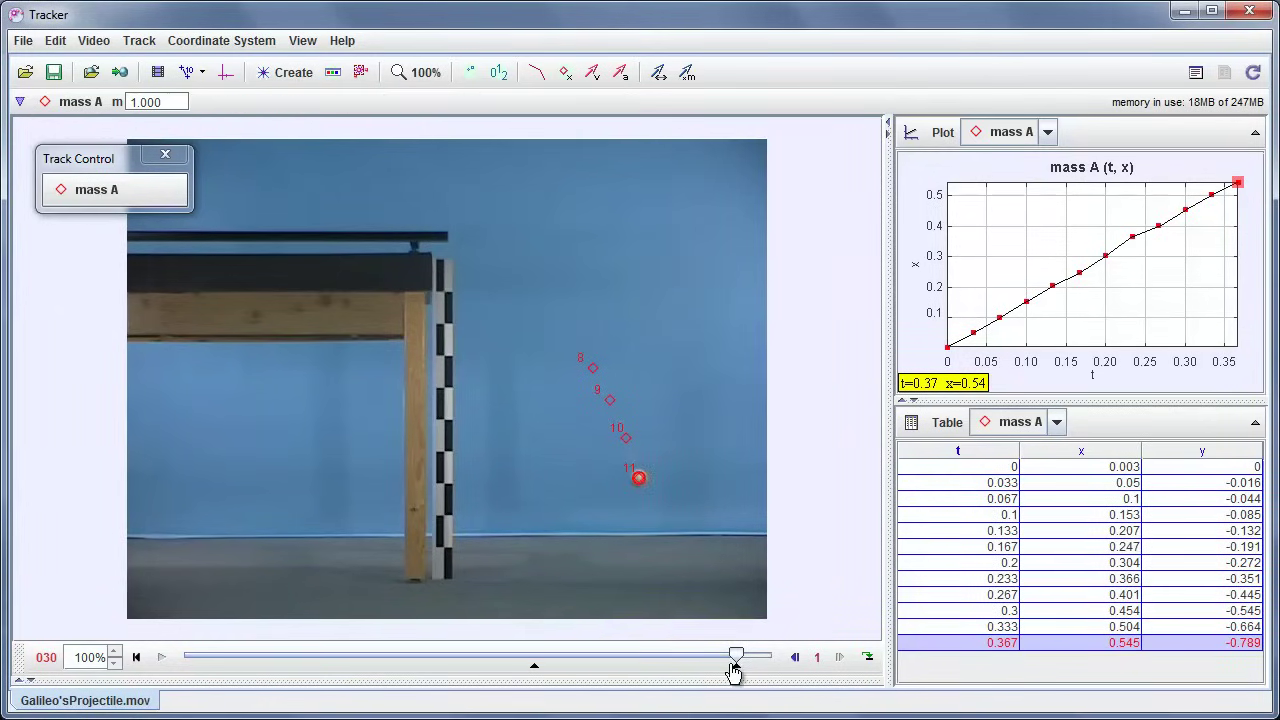
pyautogui.click(729, 656)
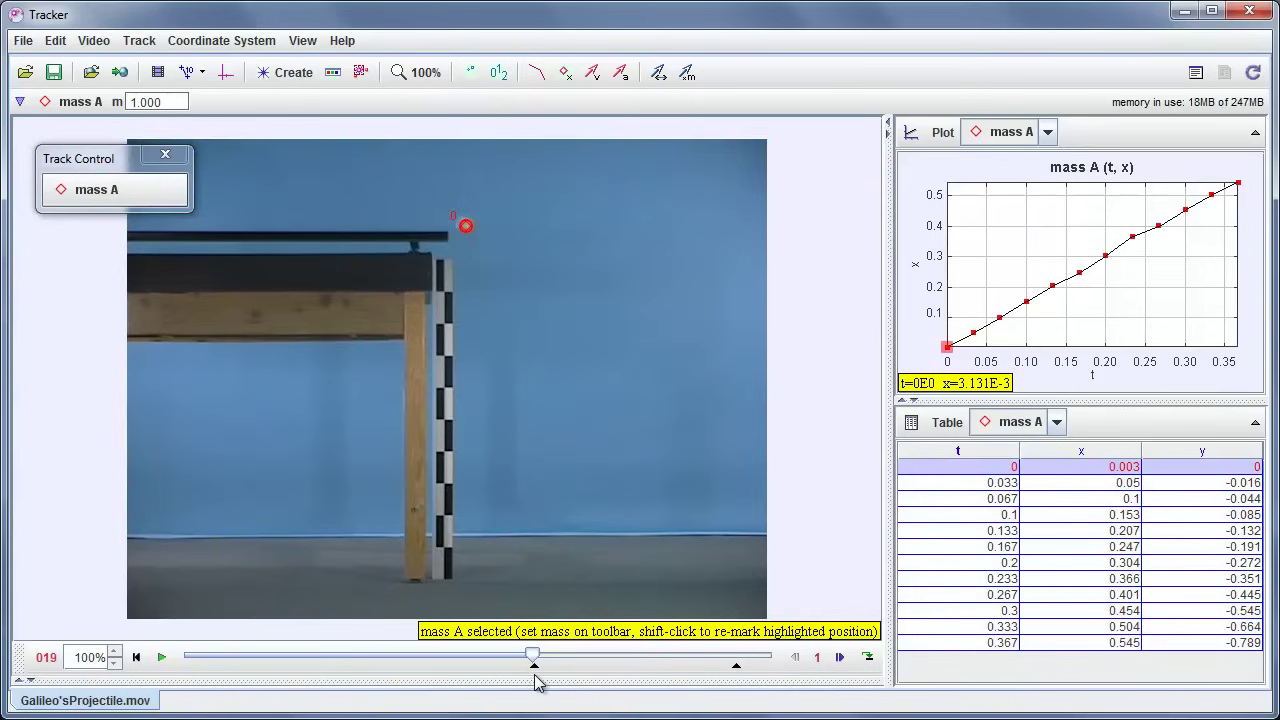
pyautogui.click(840, 657)
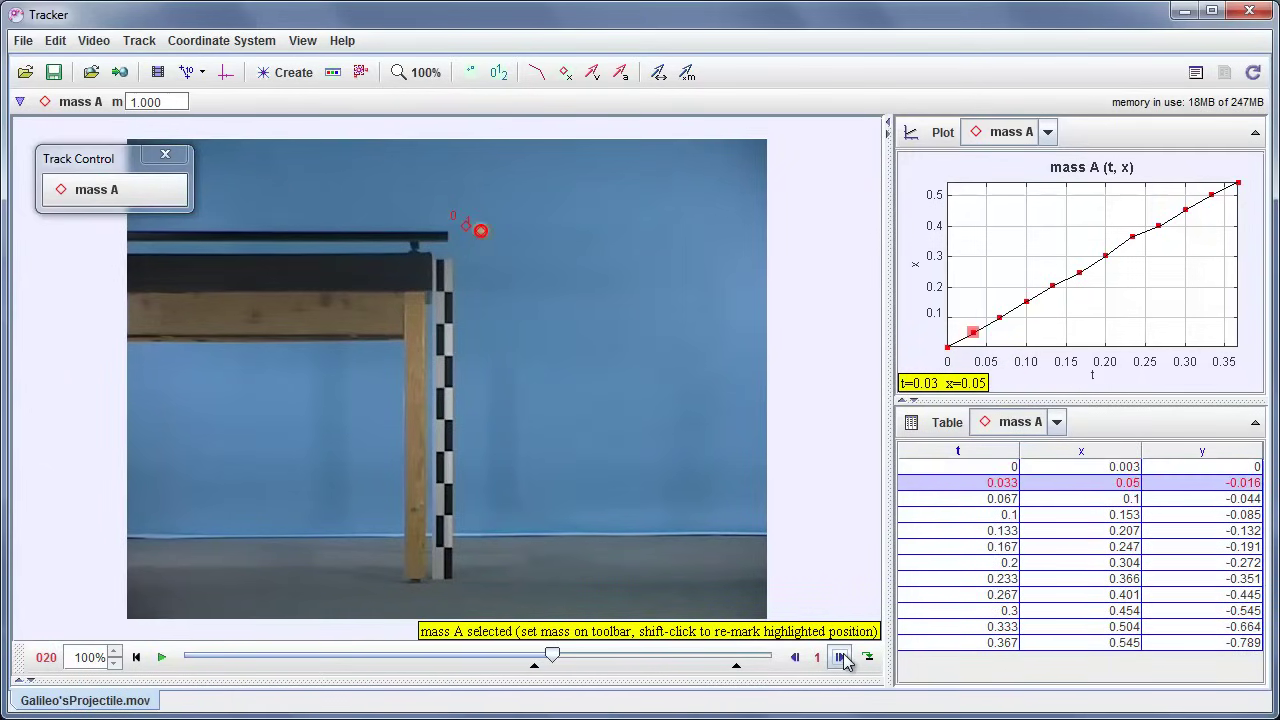
pyautogui.click(840, 657)
pyautogui.click(840, 657)
pyautogui.click(840, 657)
pyautogui.click(840, 657)
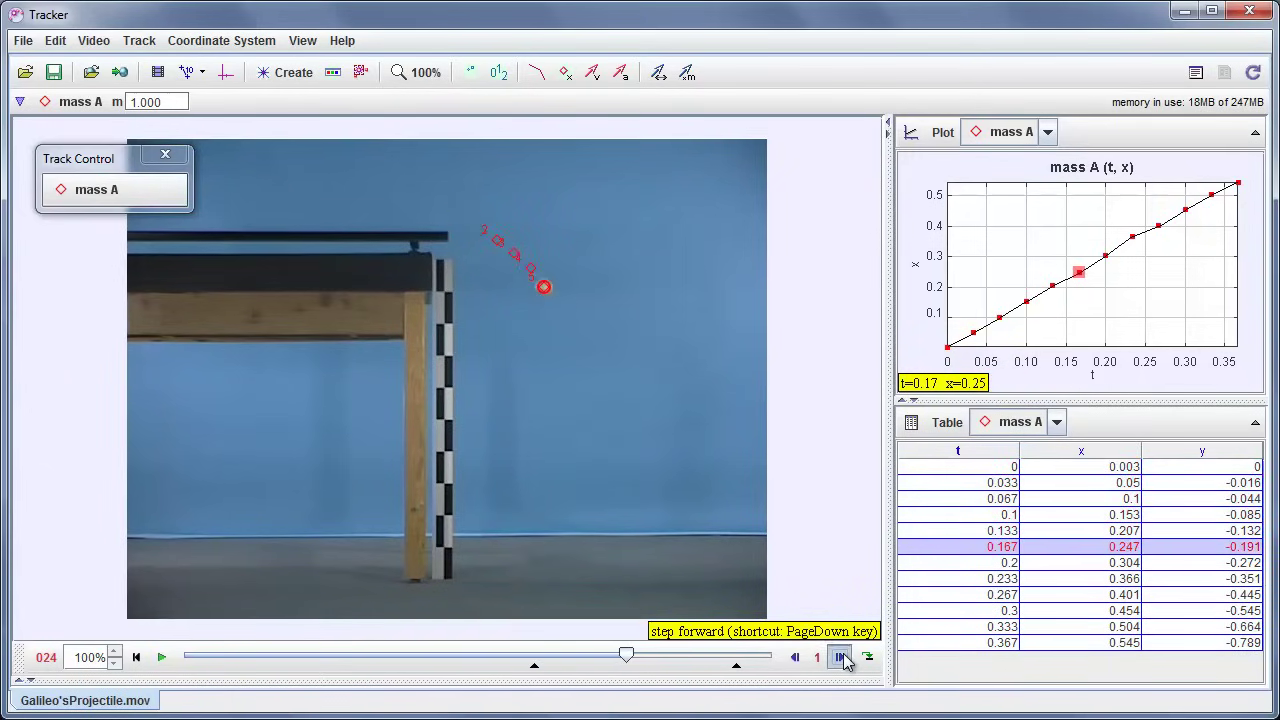
pyautogui.click(840, 657)
pyautogui.click(840, 657)
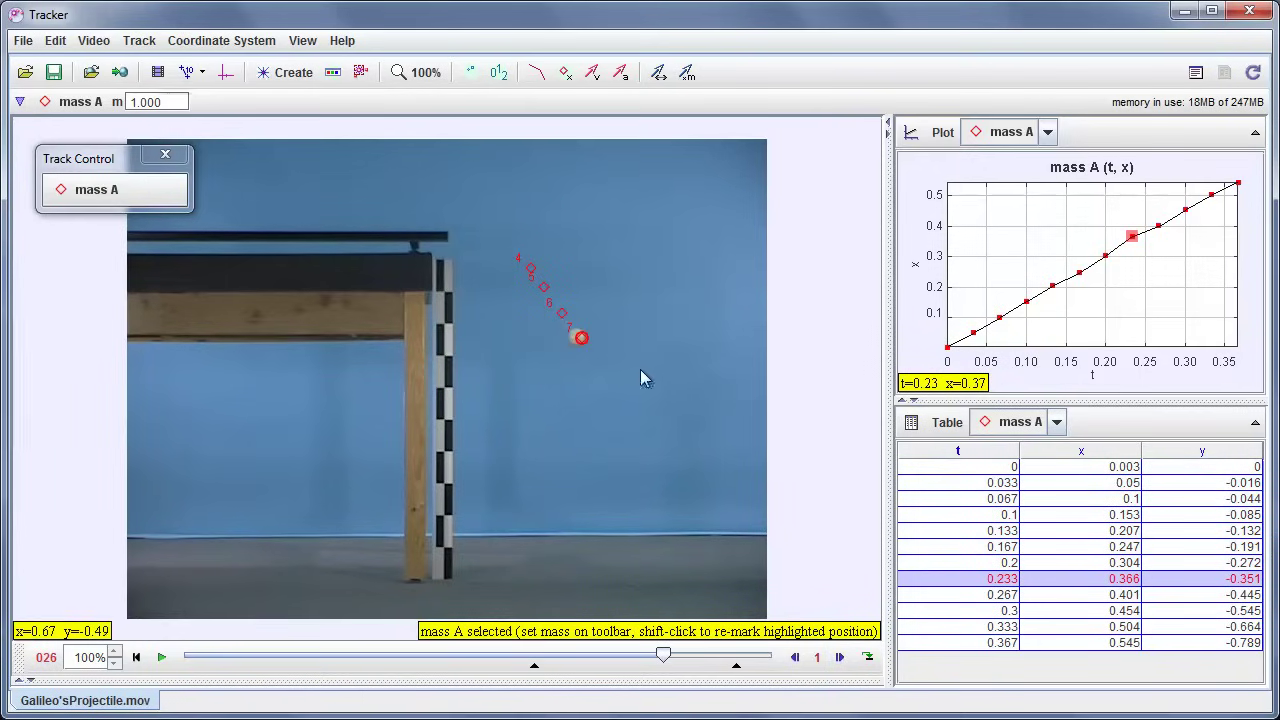
# - Drag the t=0.233 mark onto the ball's centre so it reads x=0.354, y=-0.354
pyautogui.click(582, 343)
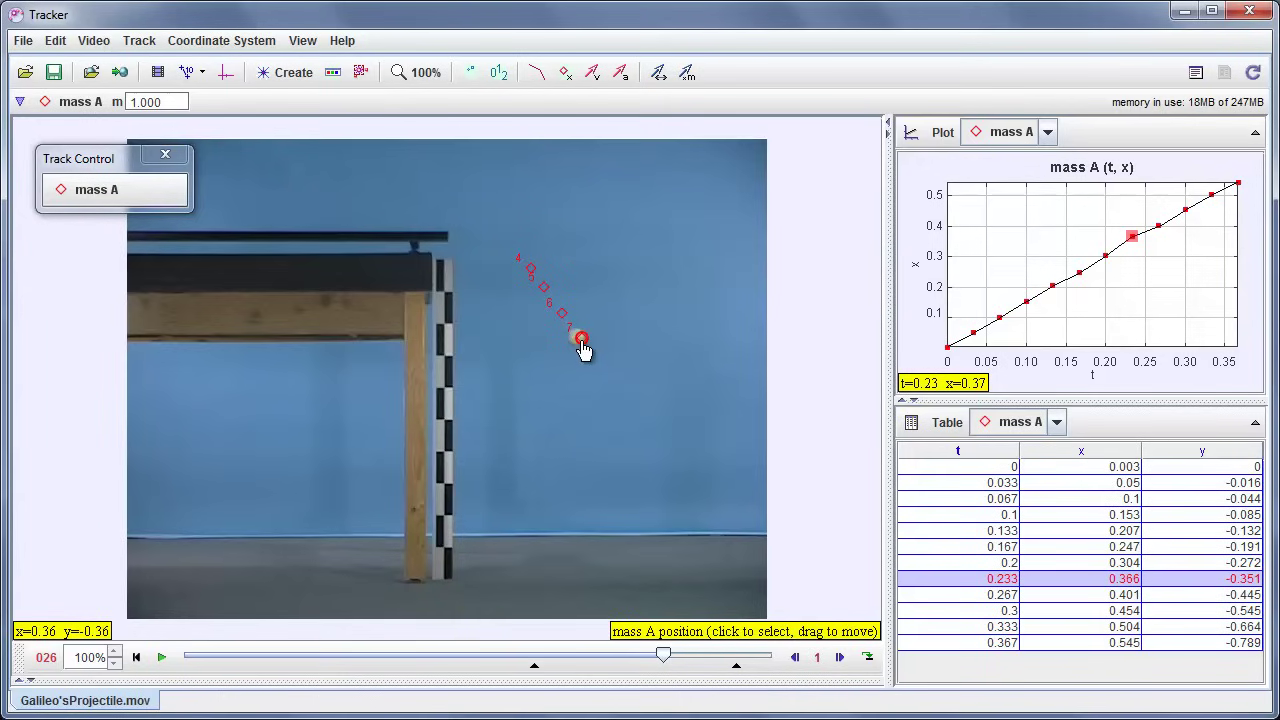
pyautogui.click(583, 346)
pyautogui.moveTo(583, 346); pyautogui.dragTo(580, 348)
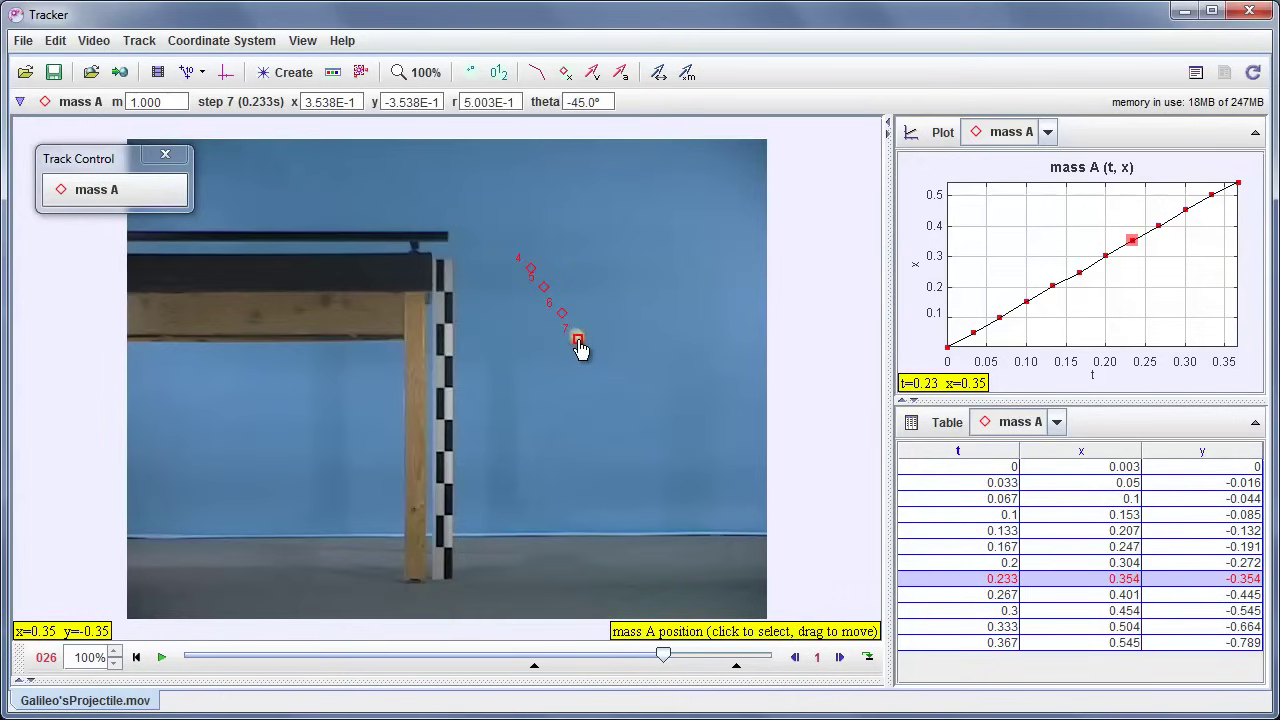
pyautogui.click(580, 345)
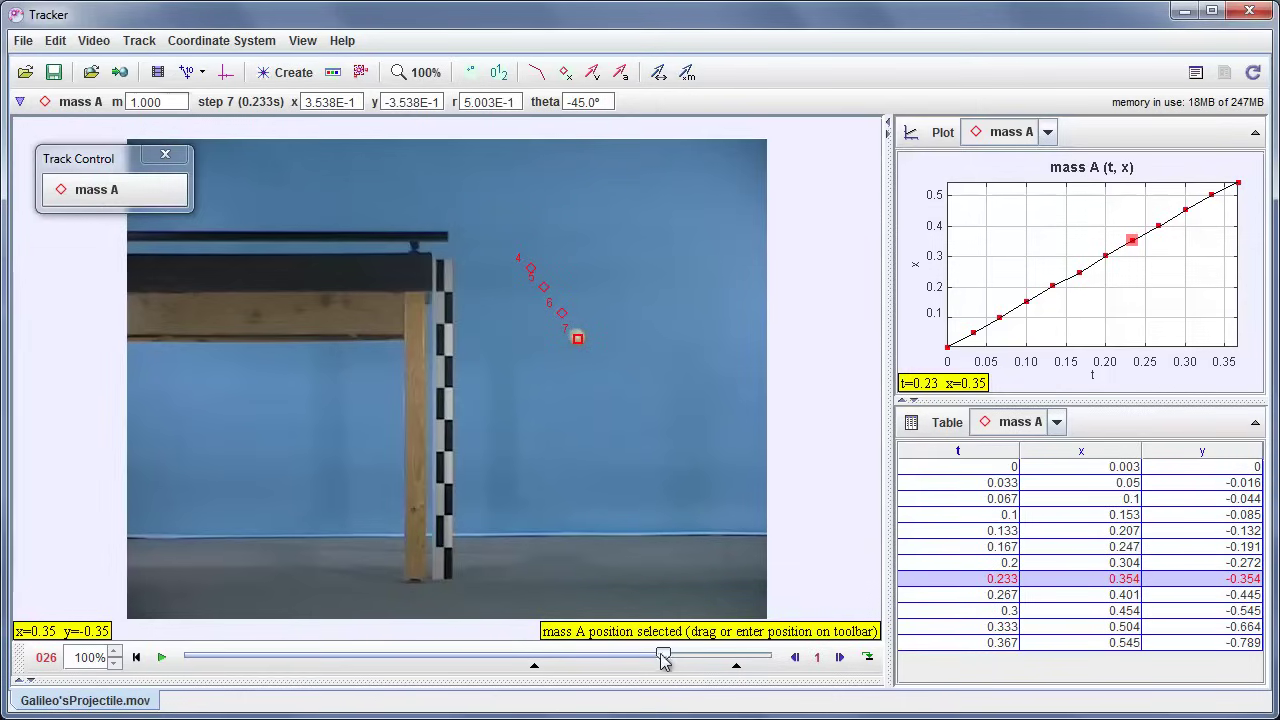
pyautogui.moveTo(663, 656)
pyautogui.mouseDown()
pyautogui.moveTo(537, 674)
pyautogui.moveTo(644, 660)
pyautogui.mouseUp()
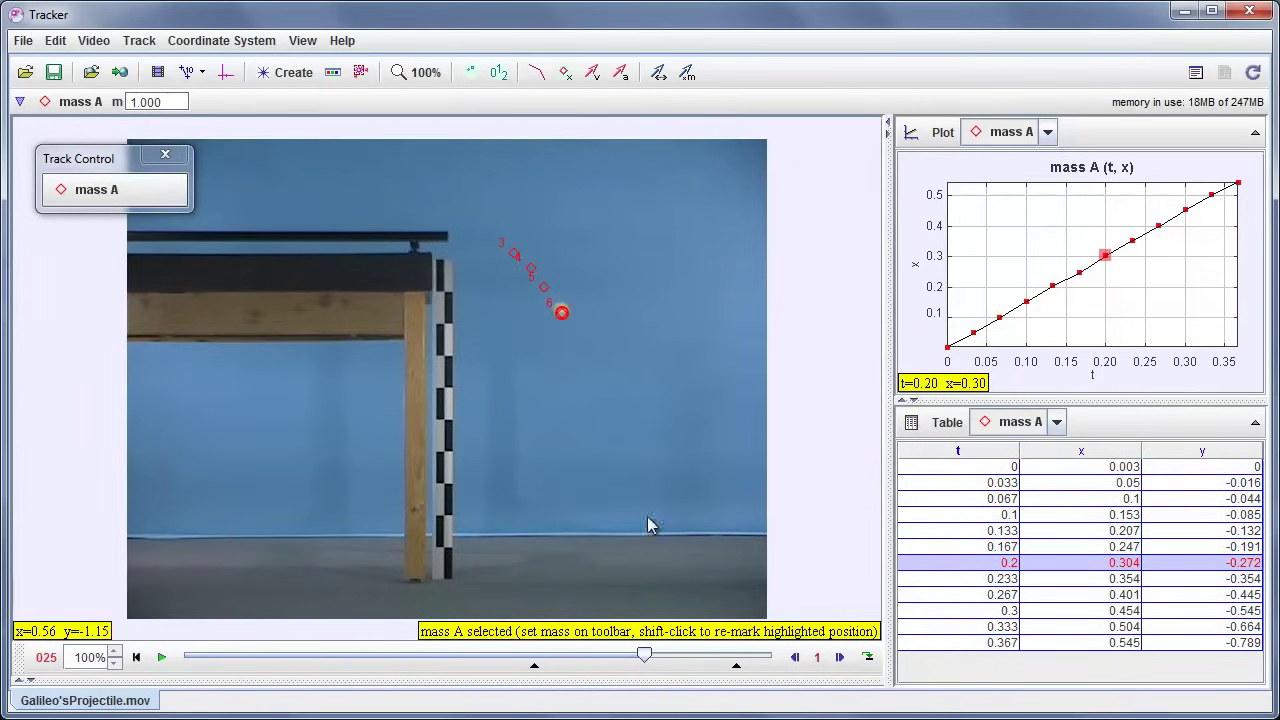
# - Switch the plot's vertical axis to vy (velocity y-component) and bring up Visible Table Columns
pyautogui.click(916, 268)
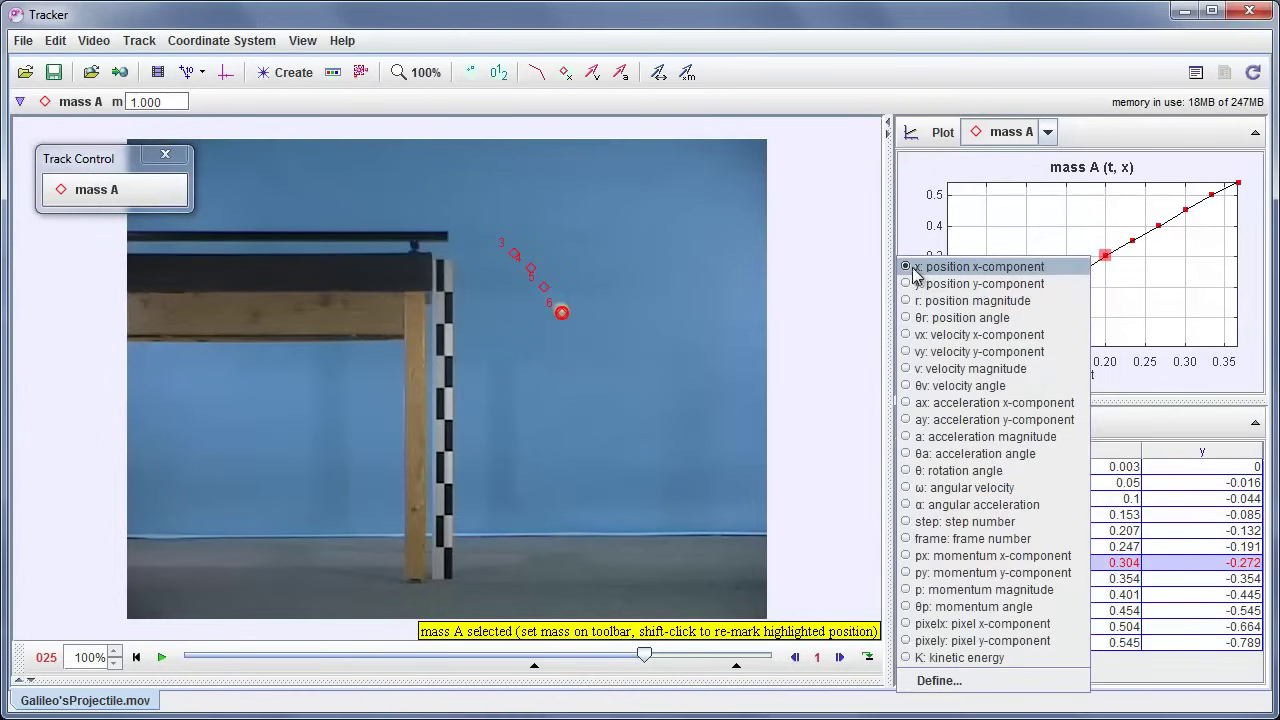
pyautogui.click(925, 352)
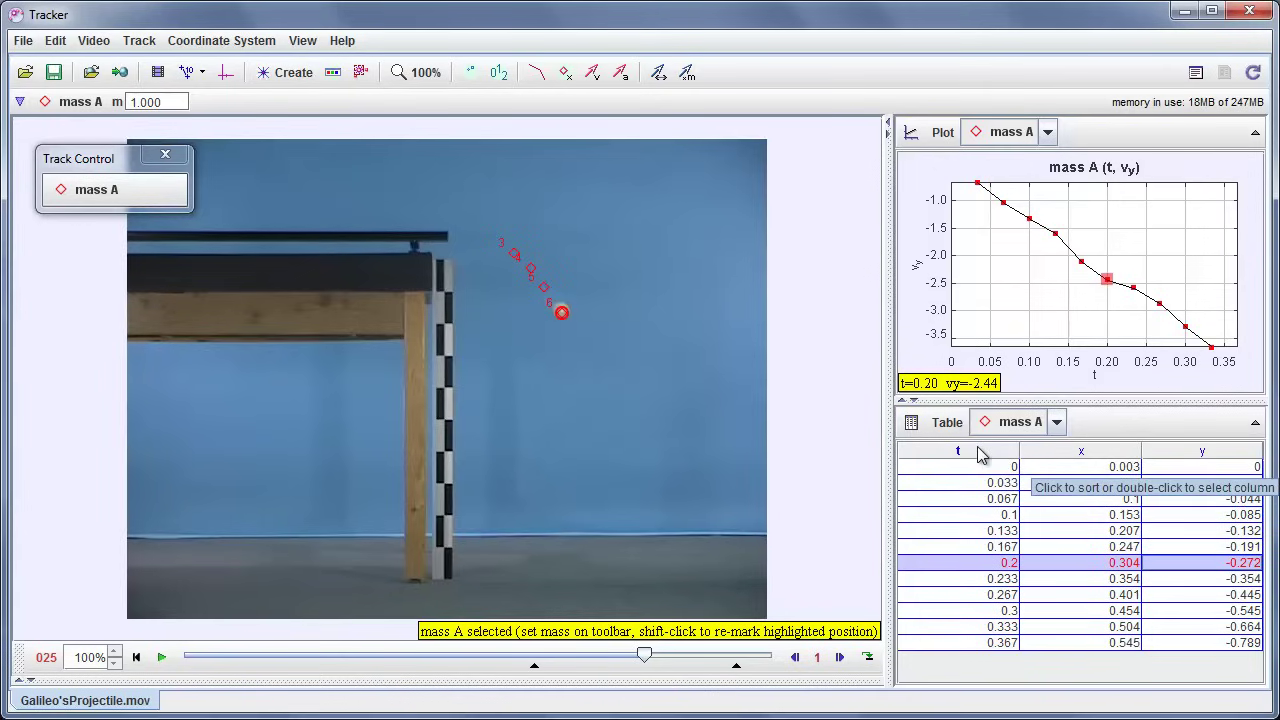
pyautogui.click(948, 424)
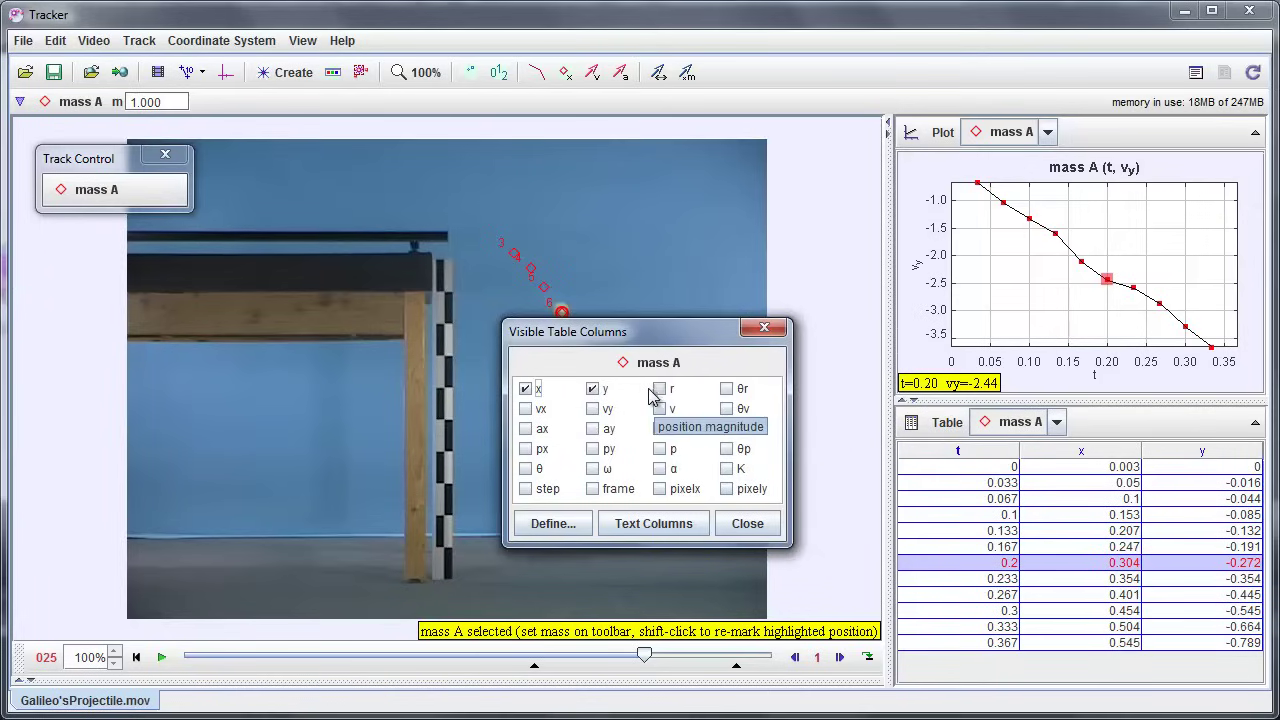
# - Check vy in Visible Table Columns so the table shows a vy column
pyautogui.click(593, 409)
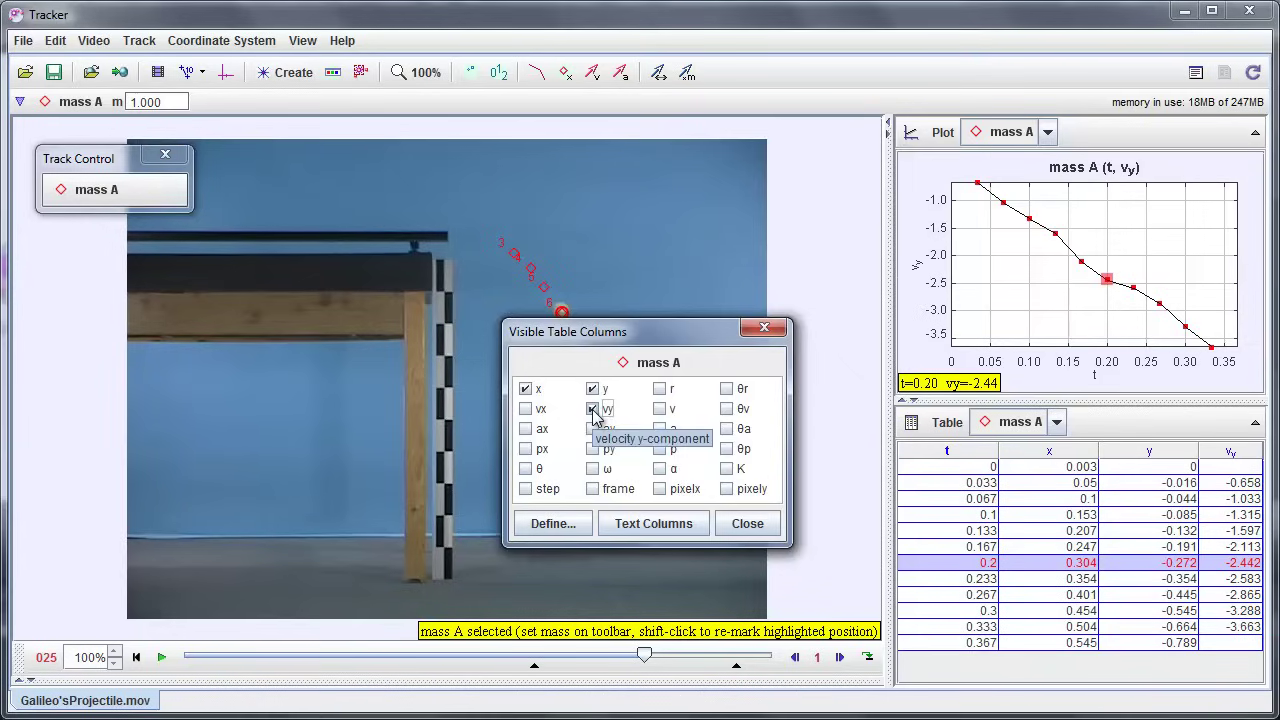
pyautogui.click(757, 527)
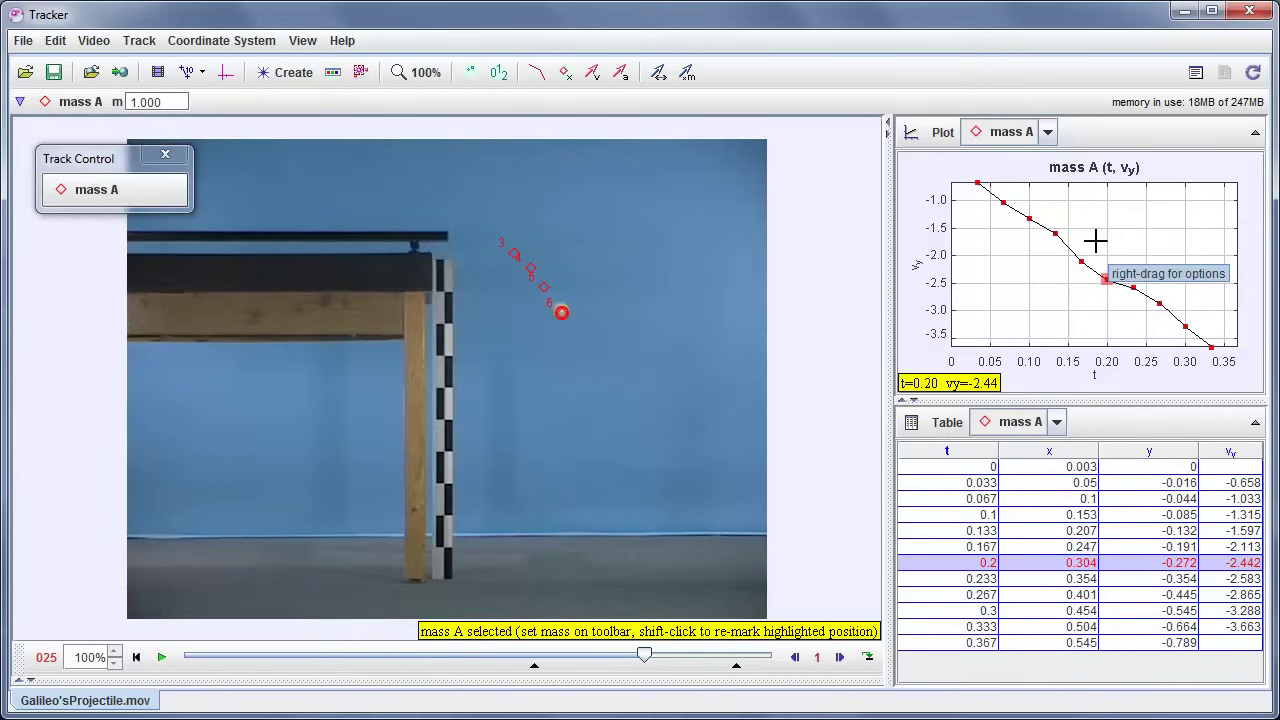
# - Save the project, then fit a line to vy versus t in Data Tool, giving slope -9.794
pyautogui.hotkey('ctrl', 's')
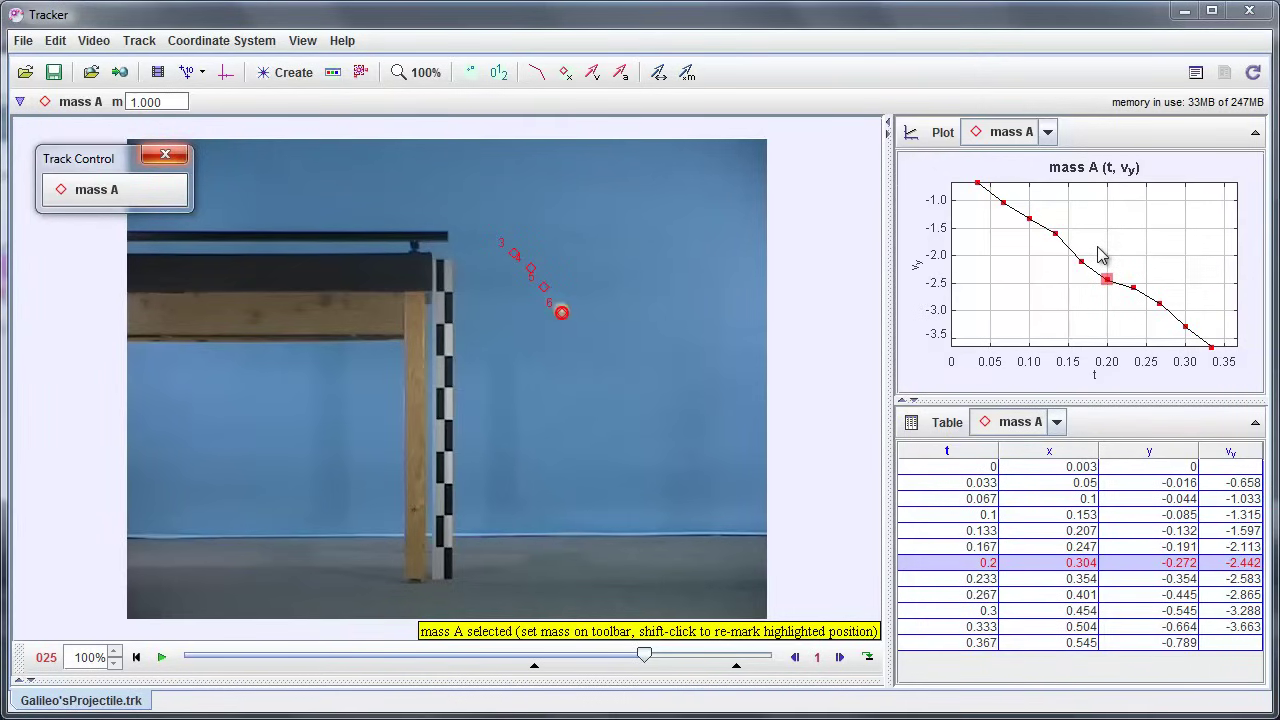
pyautogui.rightClick(1098, 252)
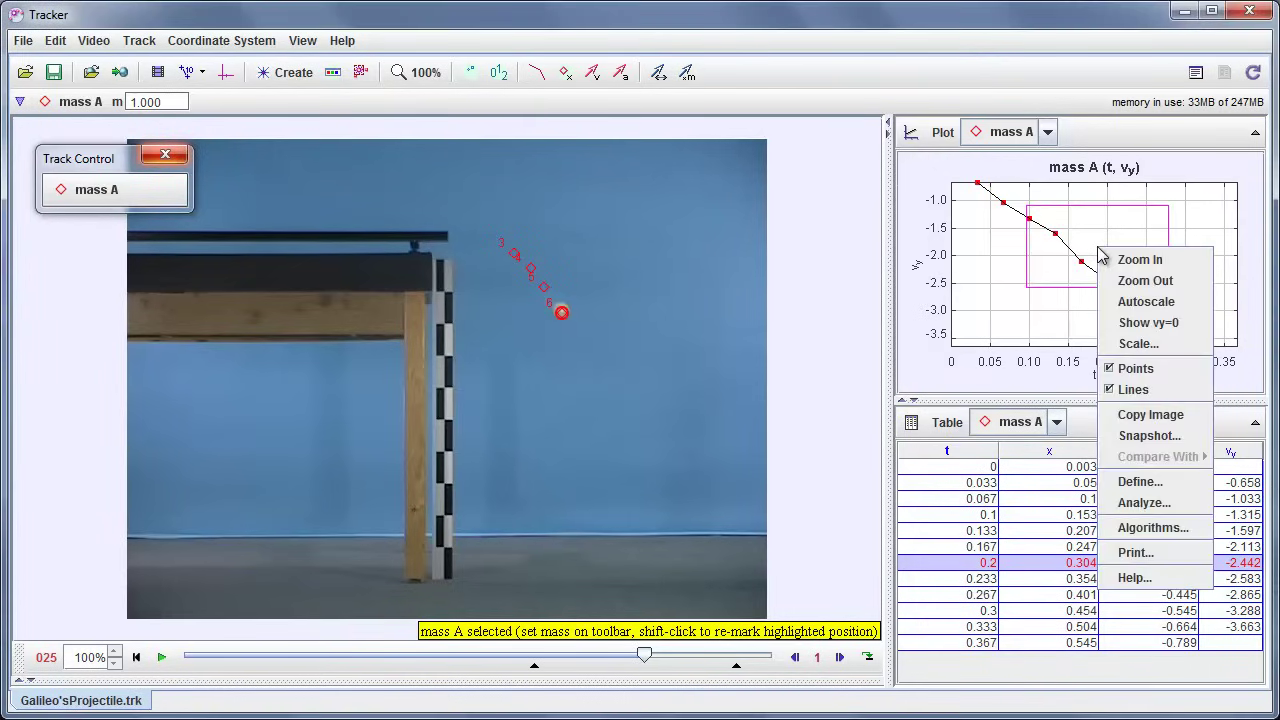
pyautogui.click(1140, 503)
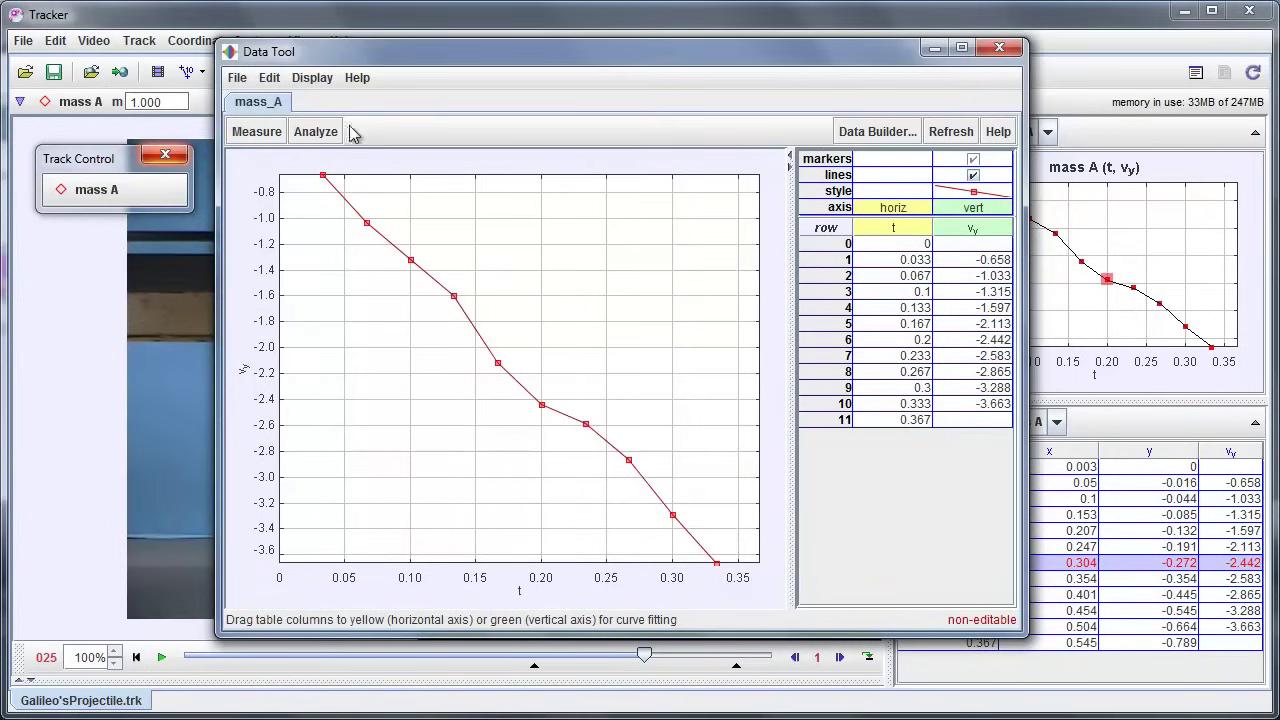
pyautogui.click(310, 135)
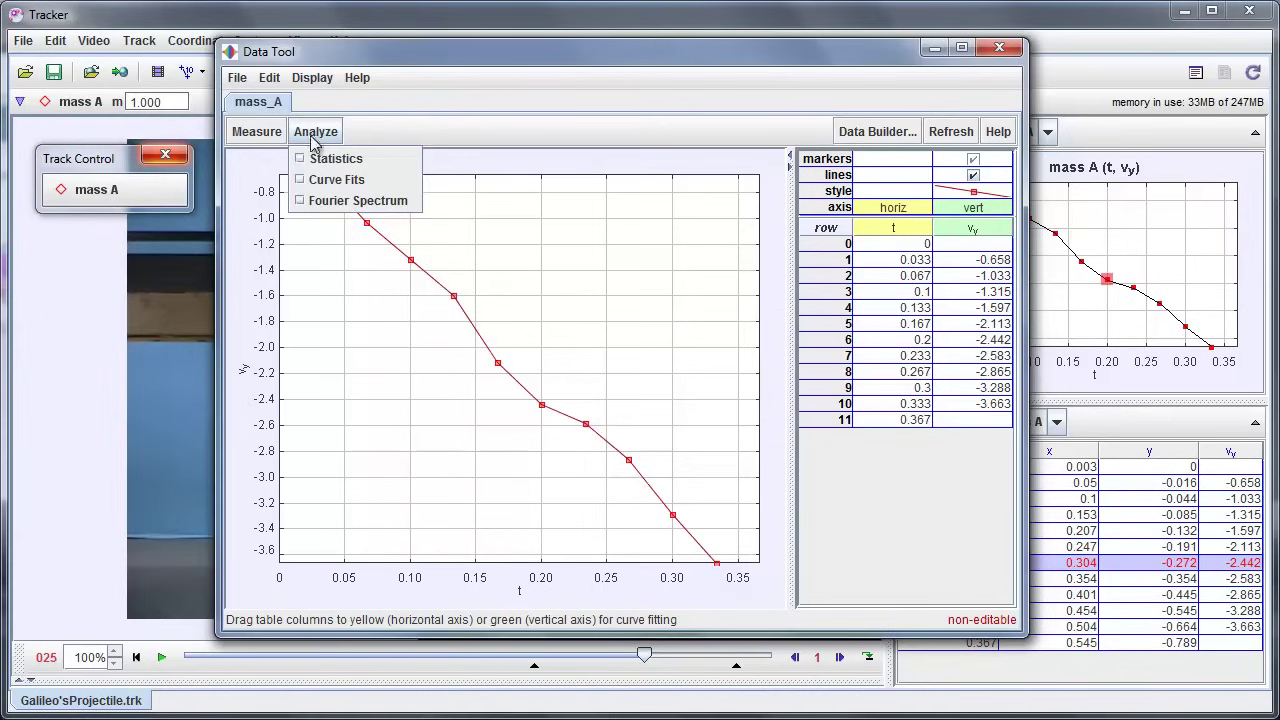
pyautogui.click(334, 180)
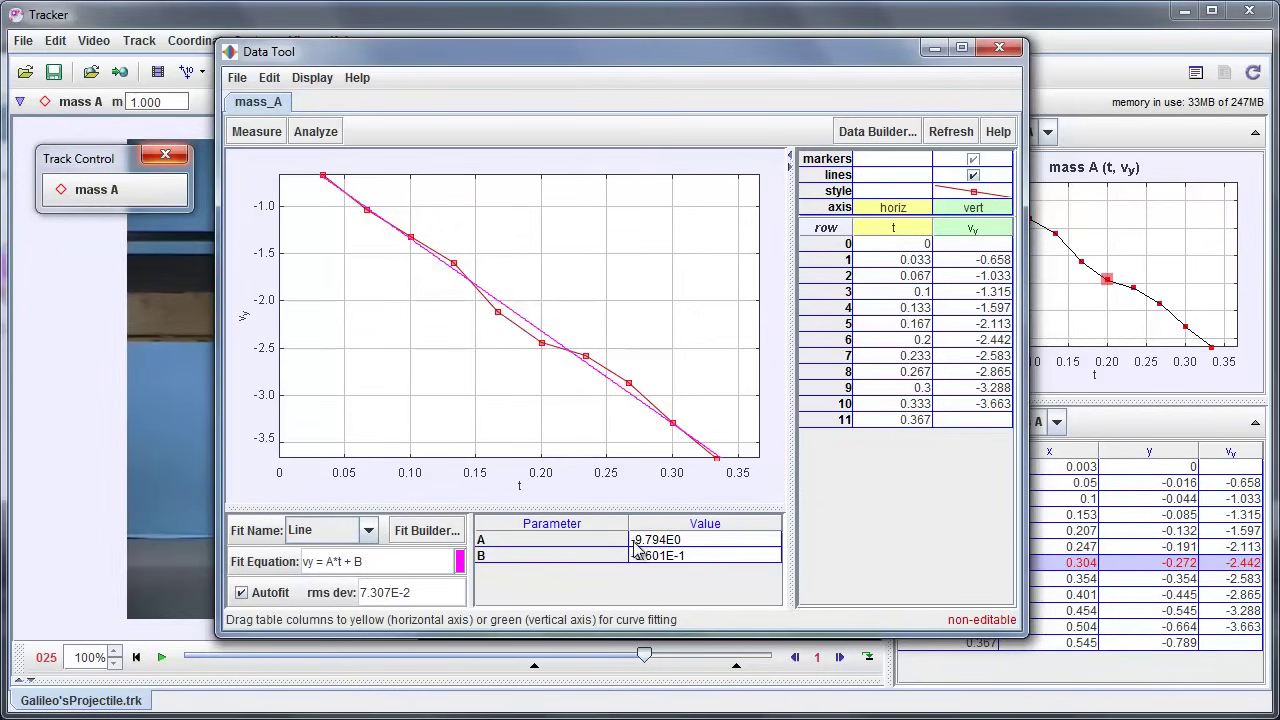
pyautogui.moveTo(651, 550)
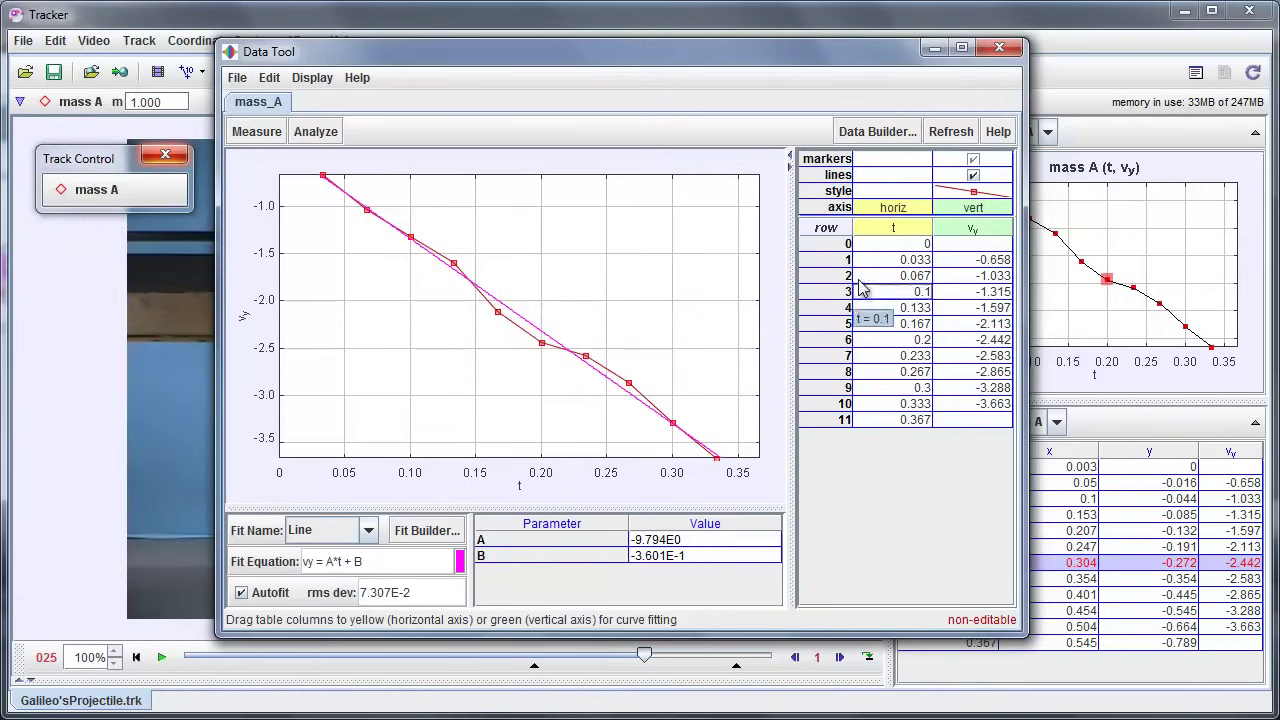
pyautogui.click(1000, 50)
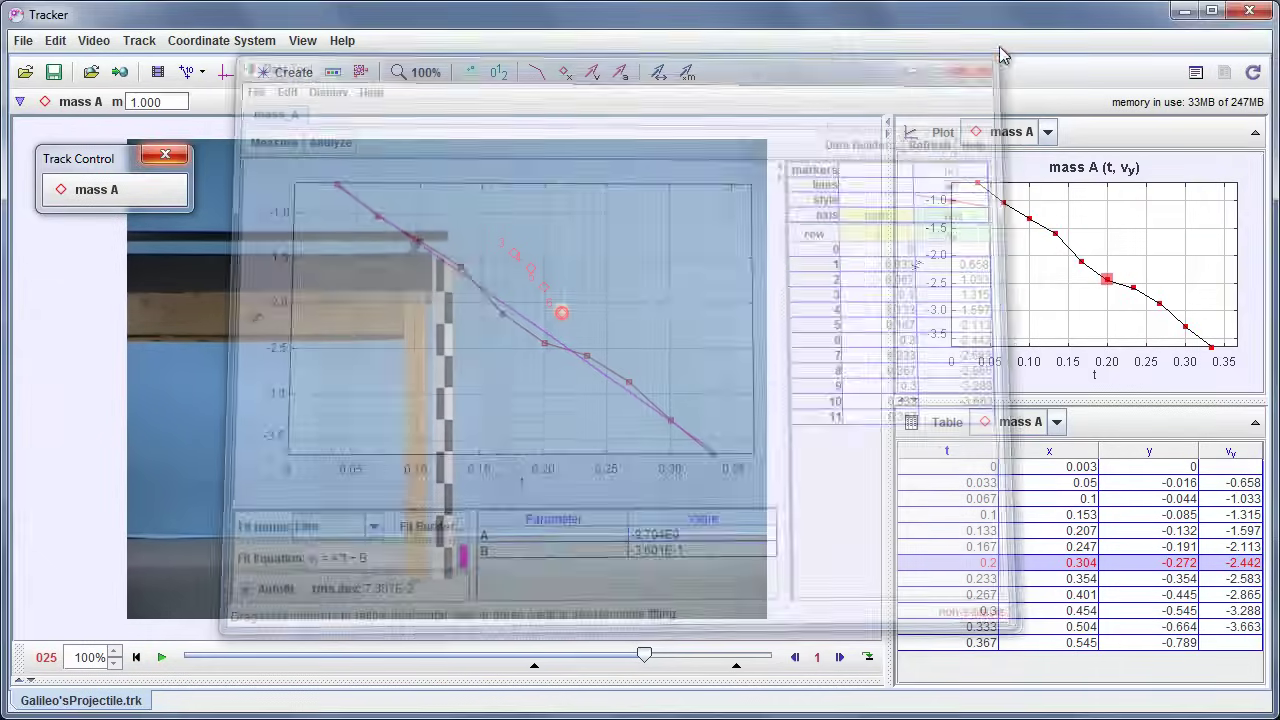
# - Use File > Save Tab As to store Galileo'sProjectile.trk in the Desktop folder
pyautogui.click(24, 42)
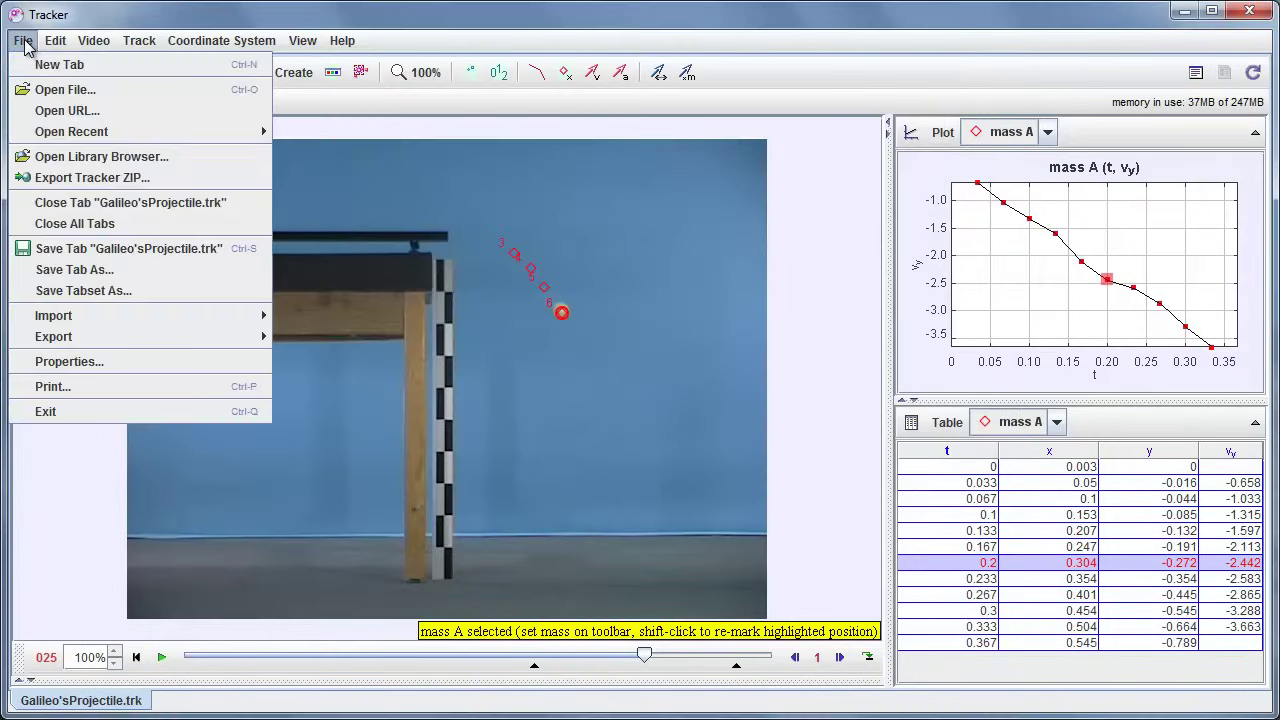
pyautogui.click(73, 278)
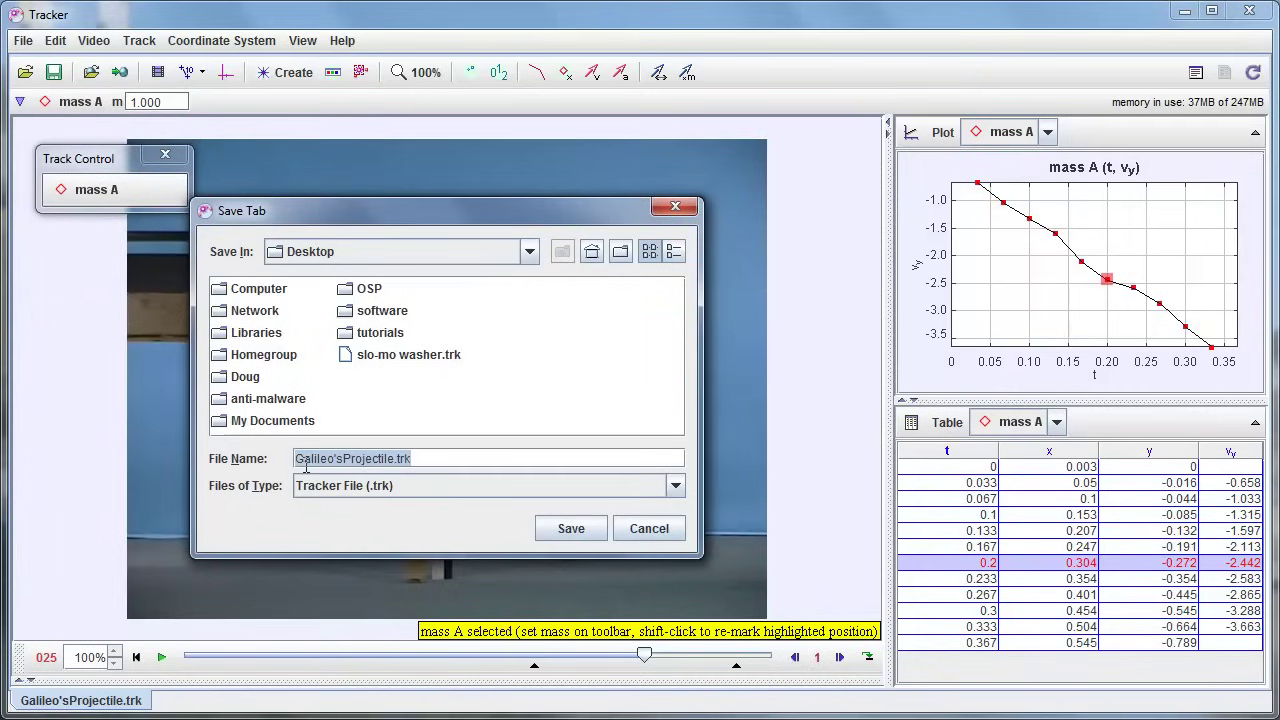
pyautogui.click(567, 531)
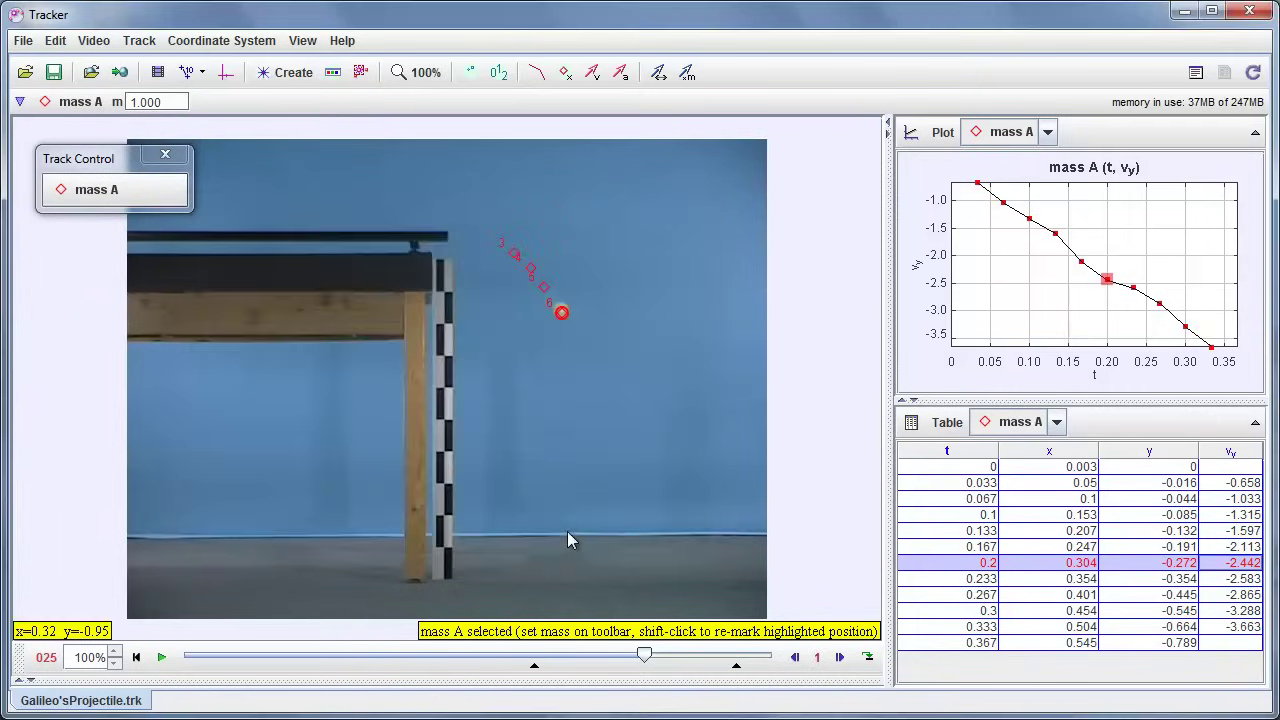